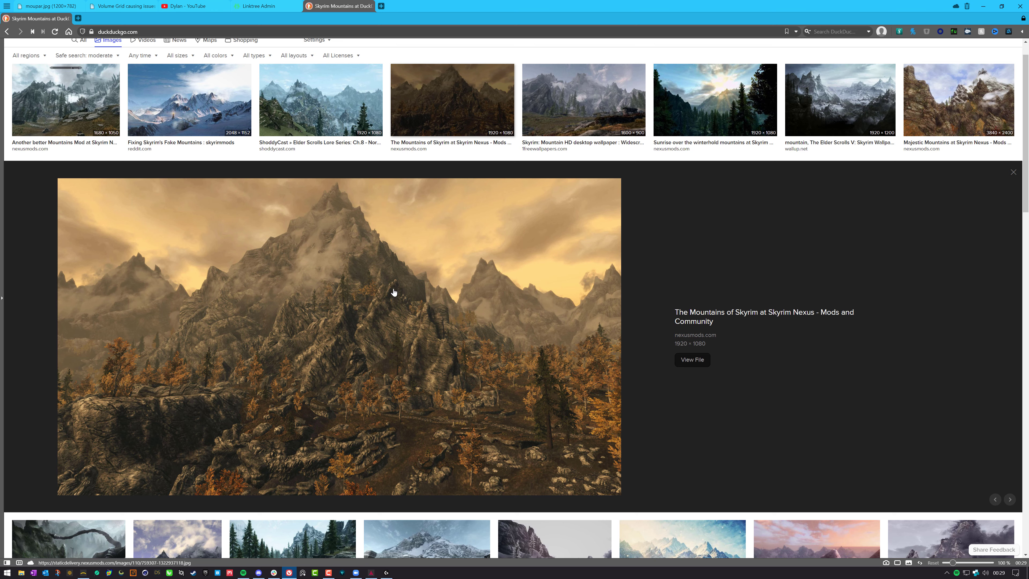
Browse the Skyrim Mountains image results and examine the Skyrim Mountain HD wallpaper as a terrain reference.
{"action": "scroll", "coordinate": [328, 254], "scroll_direction": "up", "scroll_amount": 1}
{"action": "left_click", "coordinate": [599, 119]}
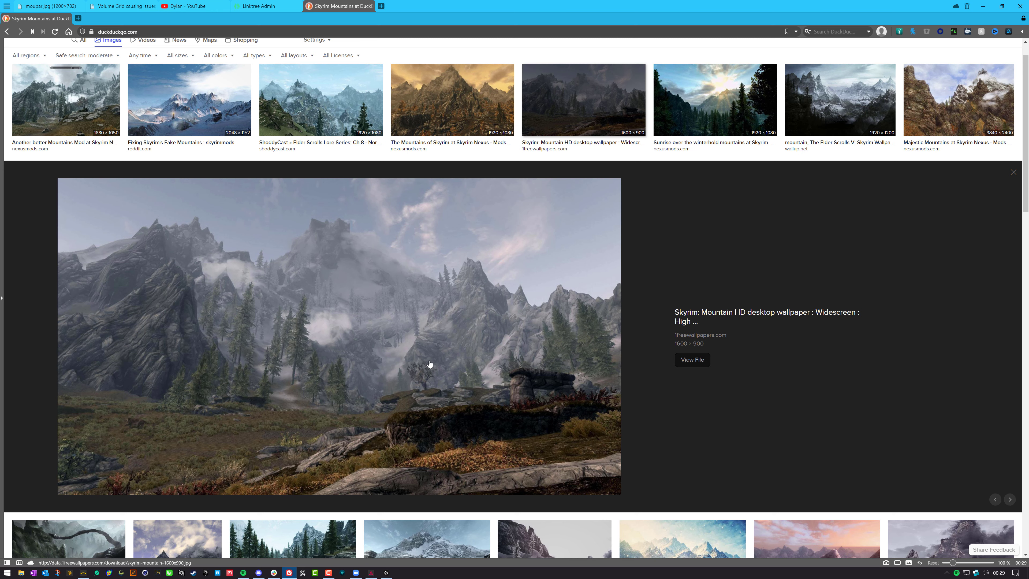
{"action": "scroll", "coordinate": [427, 368], "scroll_direction": "down", "scroll_amount": 5}
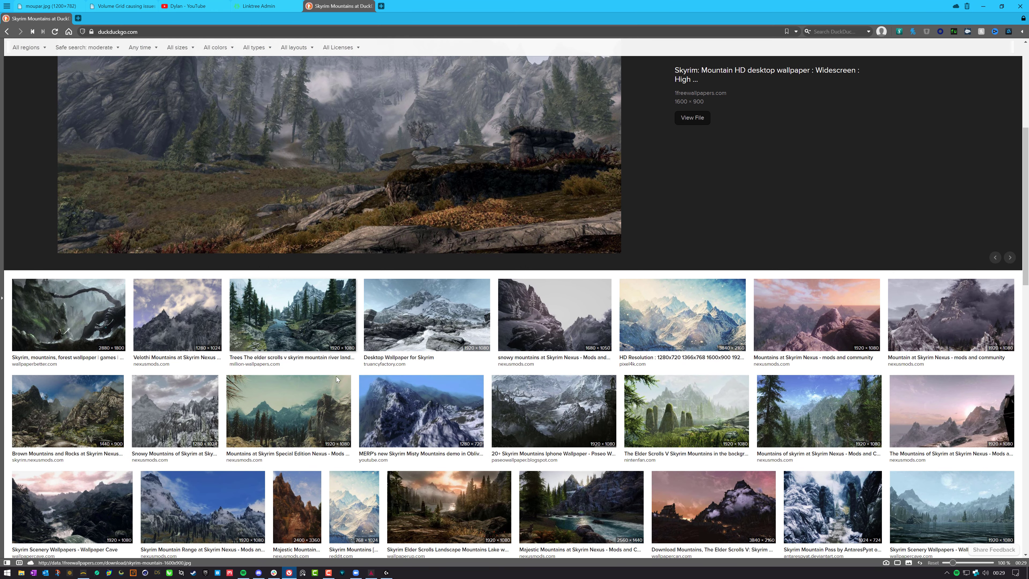
{"action": "scroll", "coordinate": [425, 428], "scroll_direction": "up", "scroll_amount": 4}
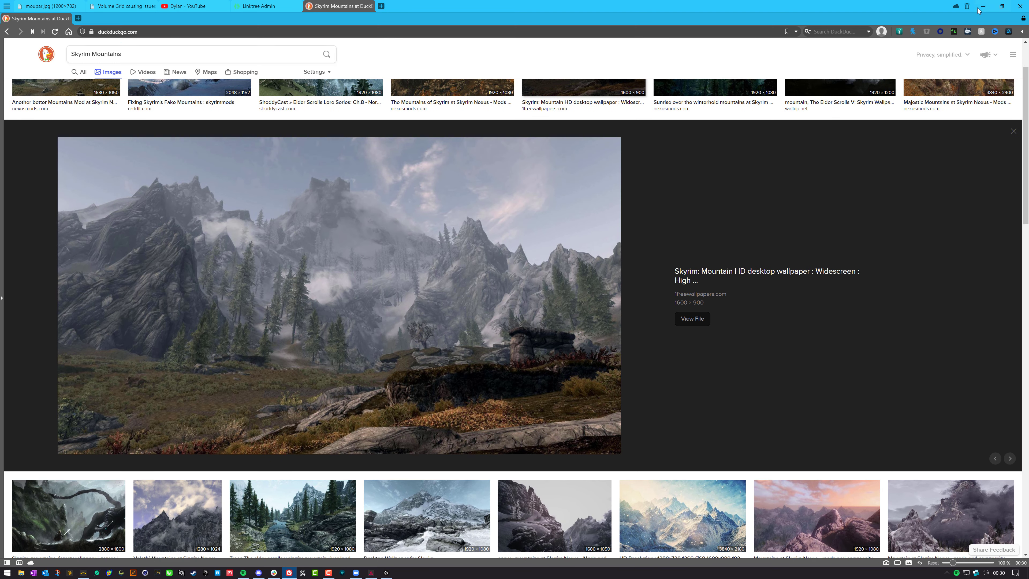
Switch to Gaea and view the finished snow-covered mountain from a slightly different angle.
{"action": "left_click", "coordinate": [979, 10]}
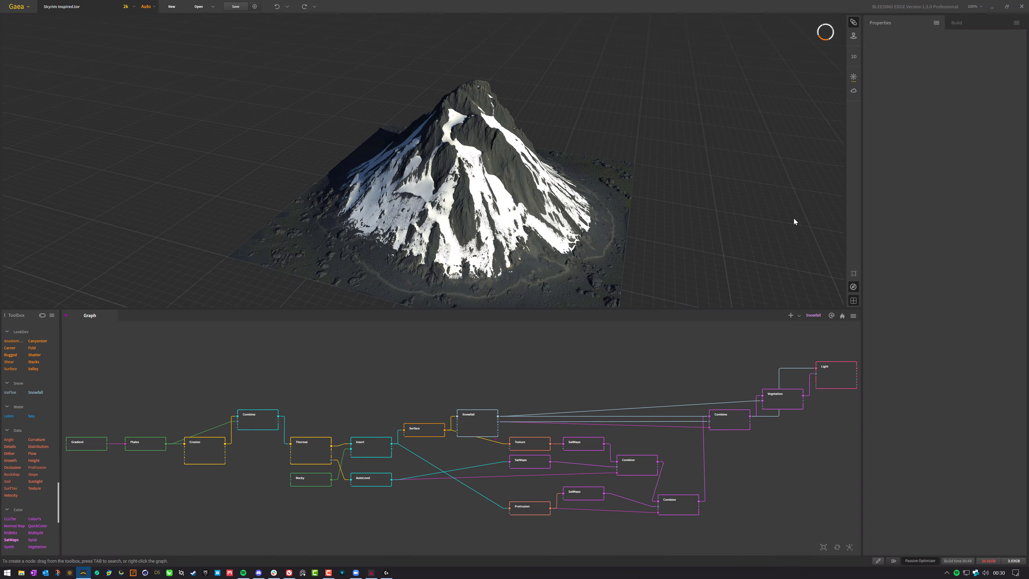
{"action": "mouse_move", "coordinate": [498, 162]}
{"action": "left_mouse_down"}
{"action": "mouse_move", "coordinate": [529, 160]}
{"action": "mouse_move", "coordinate": [517, 158]}
{"action": "left_mouse_up"}
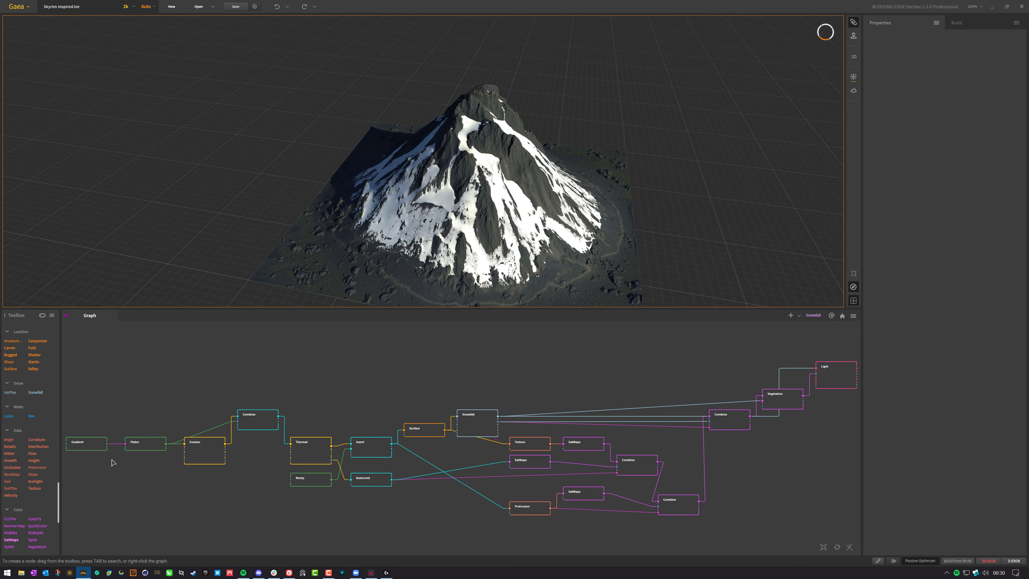
Preview the Gradient and Plates nodes in turn and examine the Plates terrain's ridges and cracks from several sides.
{"action": "left_click", "coordinate": [99, 446]}
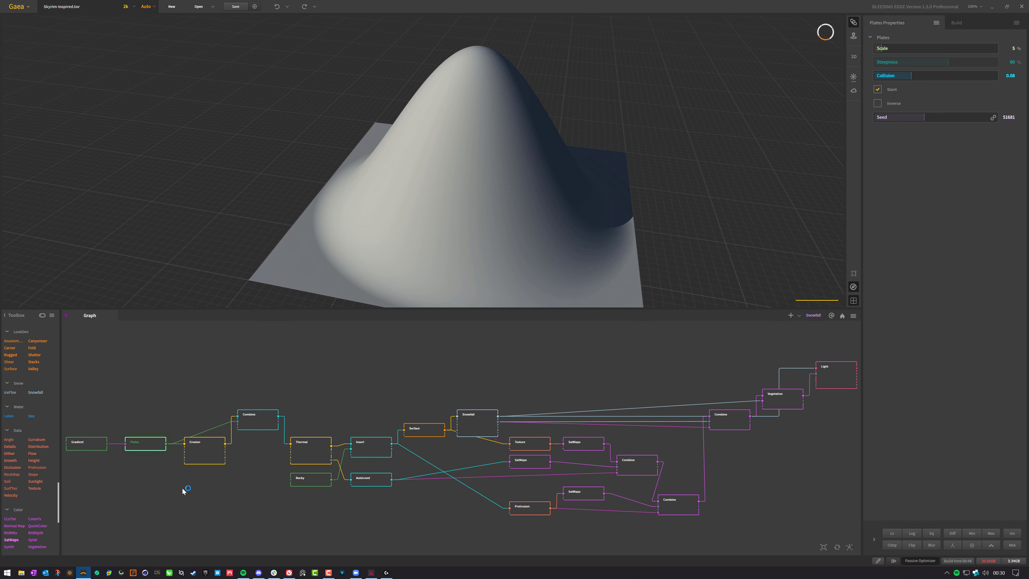
{"action": "left_click_drag", "start_coordinate": [494, 174], "coordinate": [491, 219]}
{"action": "scroll", "coordinate": [443, 168], "scroll_direction": "up", "scroll_amount": 5}
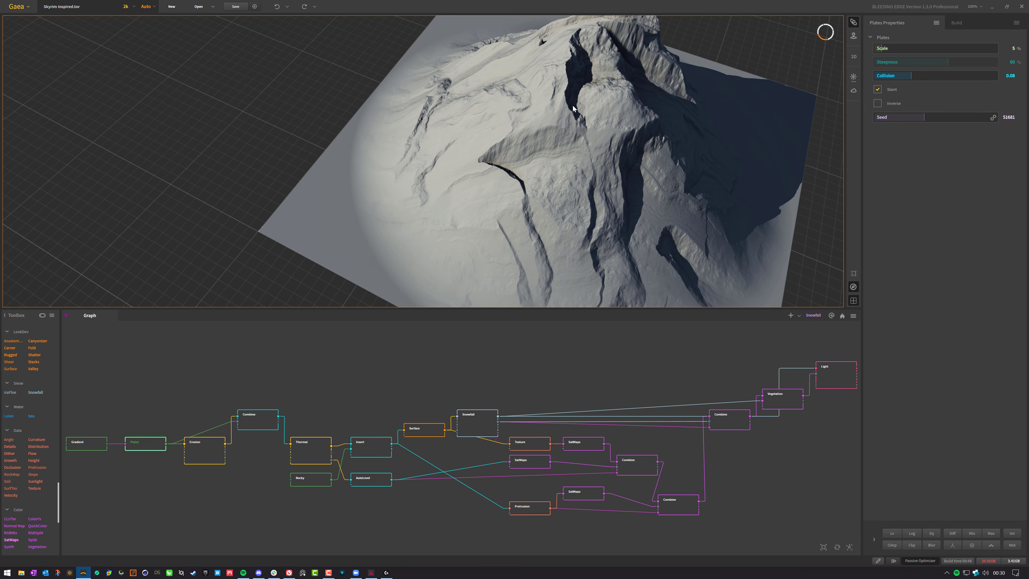
{"action": "left_click_drag", "start_coordinate": [606, 130], "coordinate": [581, 154]}
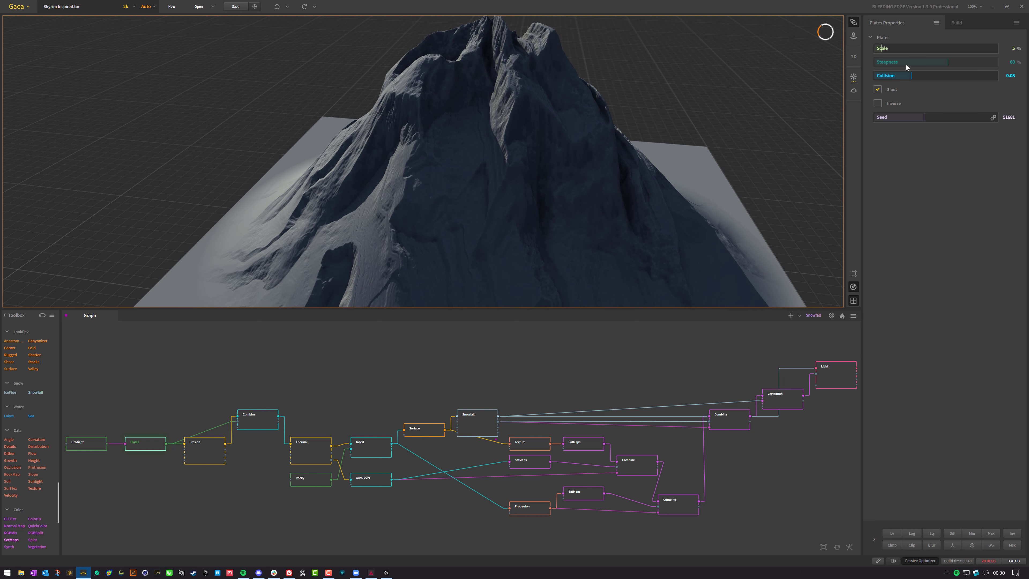
{"action": "left_click_drag", "start_coordinate": [661, 198], "coordinate": [545, 181]}
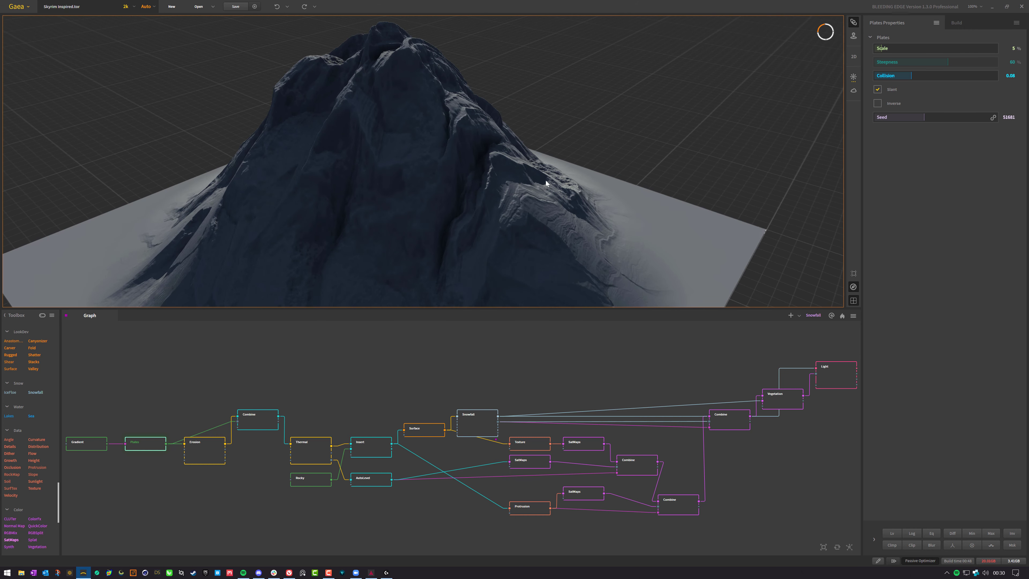
{"action": "scroll", "coordinate": [454, 193], "scroll_direction": "down", "scroll_amount": 5}
{"action": "left_click_drag", "start_coordinate": [452, 193], "coordinate": [431, 193]}
{"action": "middle_click_drag", "start_coordinate": [366, 158], "coordinate": [395, 162]}
{"action": "scroll", "coordinate": [381, 165], "scroll_direction": "up", "scroll_amount": 5}
{"action": "left_click_drag", "start_coordinate": [380, 165], "coordinate": [449, 151]}
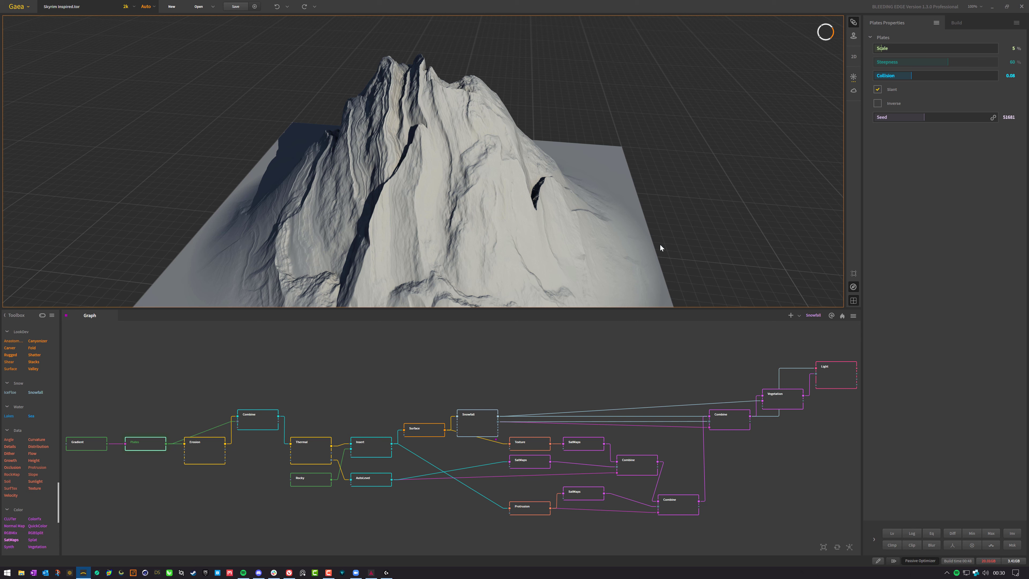
Try several random seeds on the Plates node and compare the mountain shapes from different angles.
{"action": "left_click", "coordinate": [993, 119]}
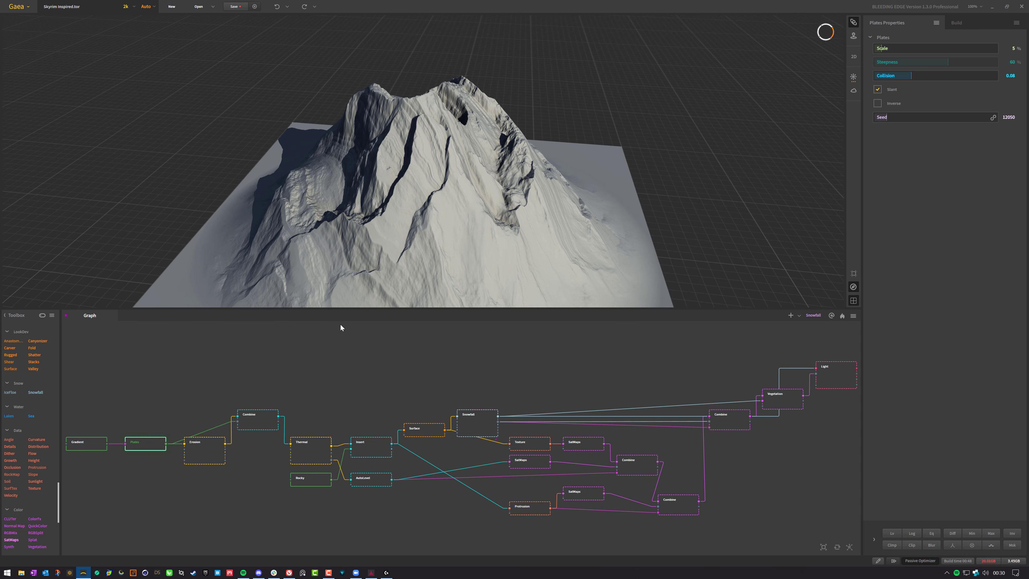
{"action": "left_click_drag", "start_coordinate": [420, 221], "coordinate": [485, 188]}
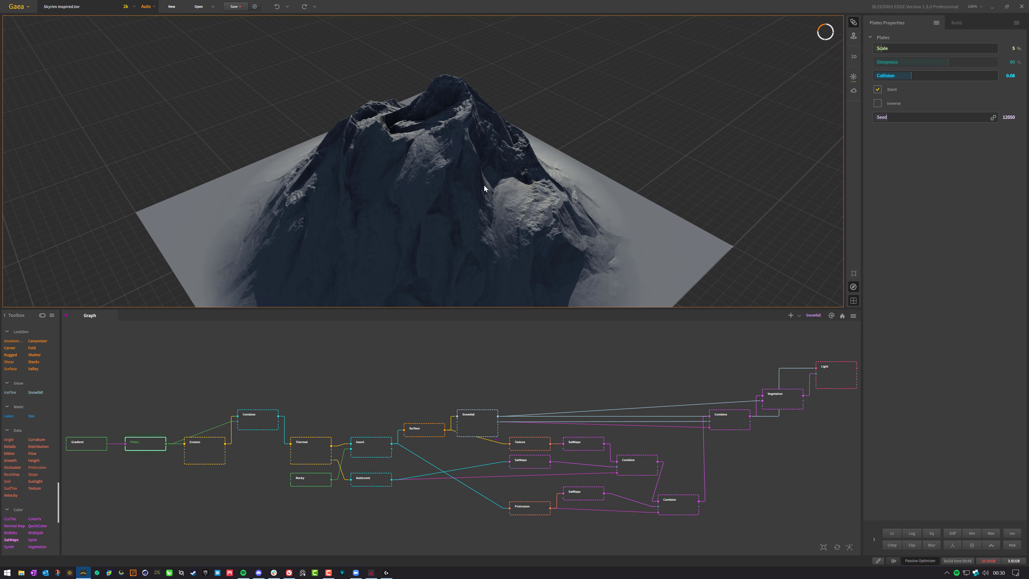
{"action": "left_click", "coordinate": [993, 118]}
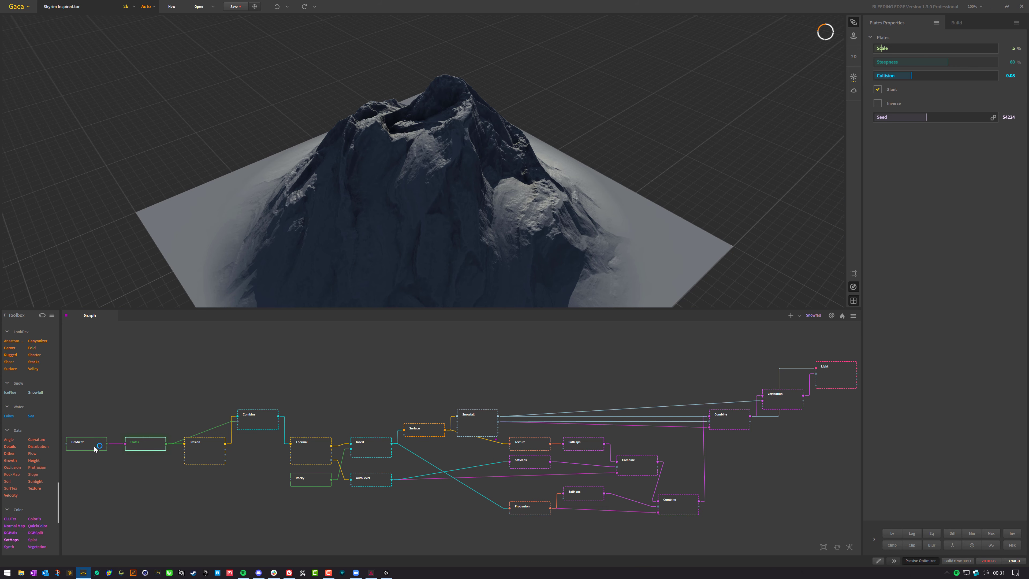
{"action": "left_click_drag", "start_coordinate": [403, 95], "coordinate": [442, 123]}
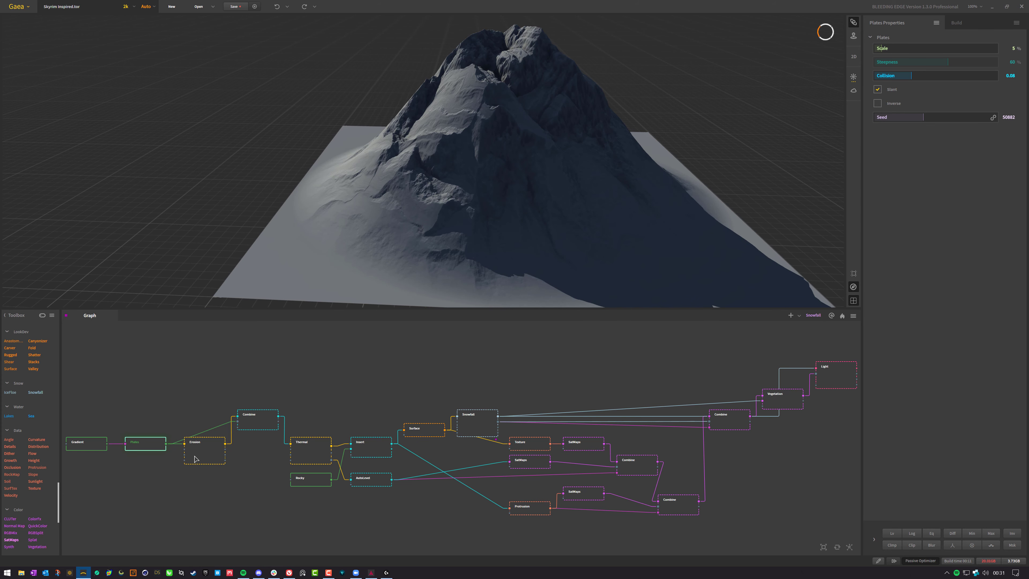
{"action": "left_click_drag", "start_coordinate": [486, 146], "coordinate": [523, 201]}
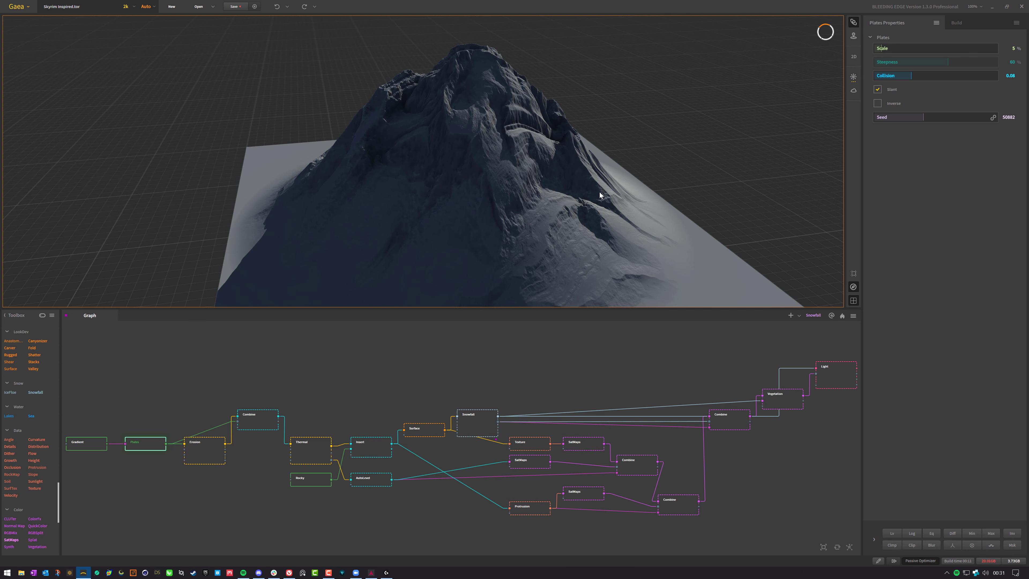
{"action": "left_click_drag", "start_coordinate": [600, 196], "coordinate": [496, 187]}
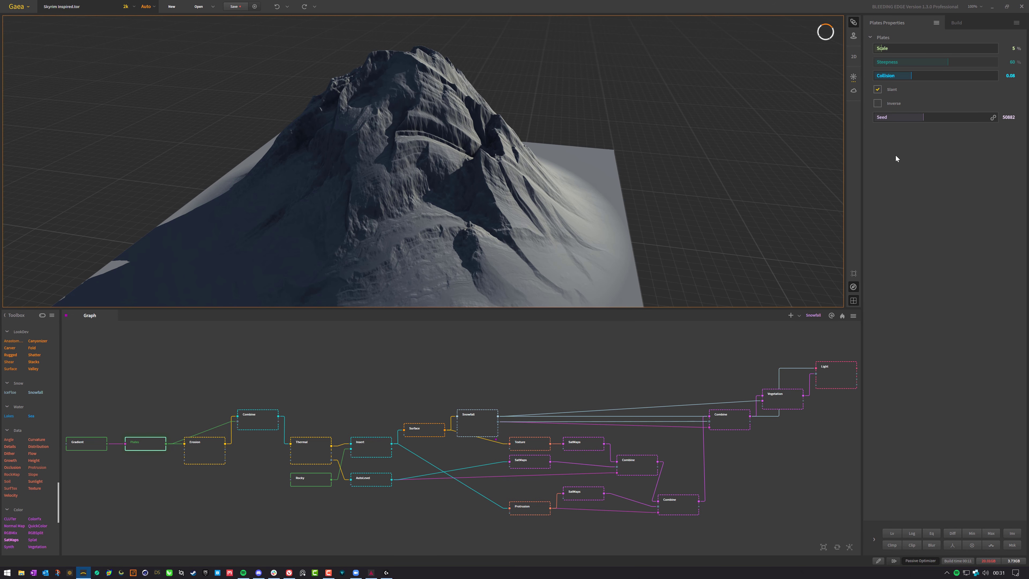
Generate another random seed for the Plates node and inspect the new mountain shape up close.
{"action": "left_click", "coordinate": [993, 119]}
{"action": "left_click_drag", "start_coordinate": [421, 149], "coordinate": [407, 143]}
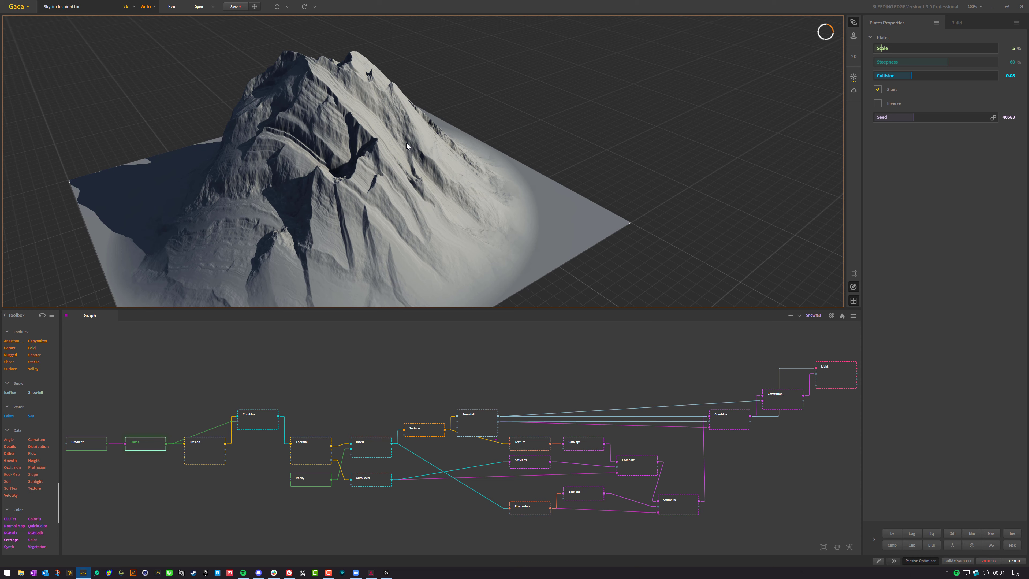
{"action": "left_click_drag", "start_coordinate": [377, 157], "coordinate": [323, 194]}
{"action": "scroll", "coordinate": [403, 148], "scroll_direction": "up", "scroll_amount": 5}
{"action": "left_click_drag", "start_coordinate": [403, 147], "coordinate": [493, 131]}
{"action": "scroll", "coordinate": [356, 209], "scroll_direction": "down", "scroll_amount": 5}
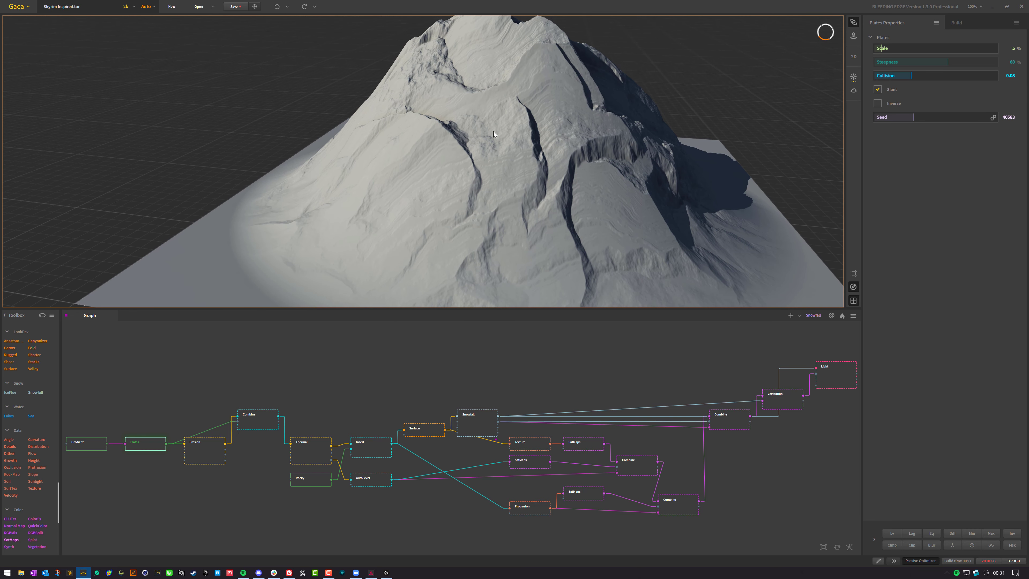
Preview the Erosion node and examine its settings and the eroded slopes from several angles and distances.
{"action": "left_click_drag", "start_coordinate": [426, 230], "coordinate": [407, 215]}
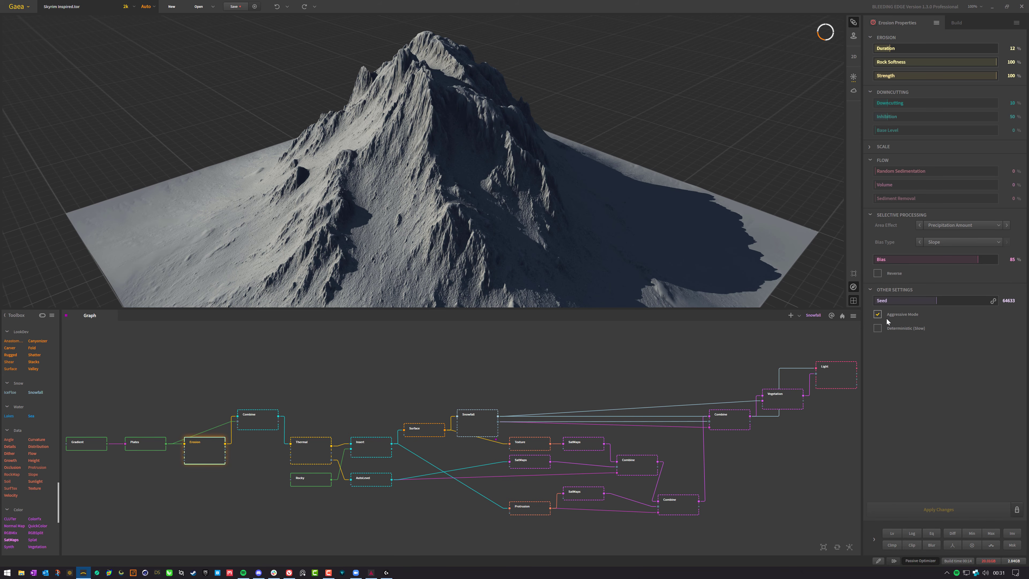
{"action": "left_click_drag", "start_coordinate": [656, 223], "coordinate": [467, 230]}
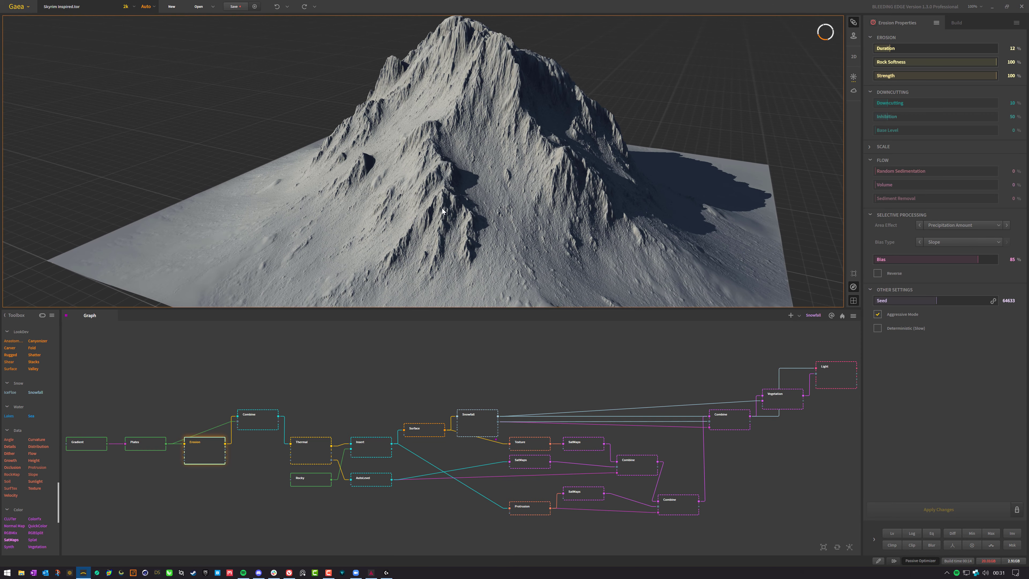
{"action": "left_click_drag", "start_coordinate": [440, 195], "coordinate": [485, 157]}
{"action": "left_click_drag", "start_coordinate": [466, 98], "coordinate": [381, 91]}
{"action": "middle_click_drag", "start_coordinate": [381, 93], "coordinate": [460, 183]}
{"action": "scroll", "coordinate": [462, 184], "scroll_direction": "up", "scroll_amount": 5}
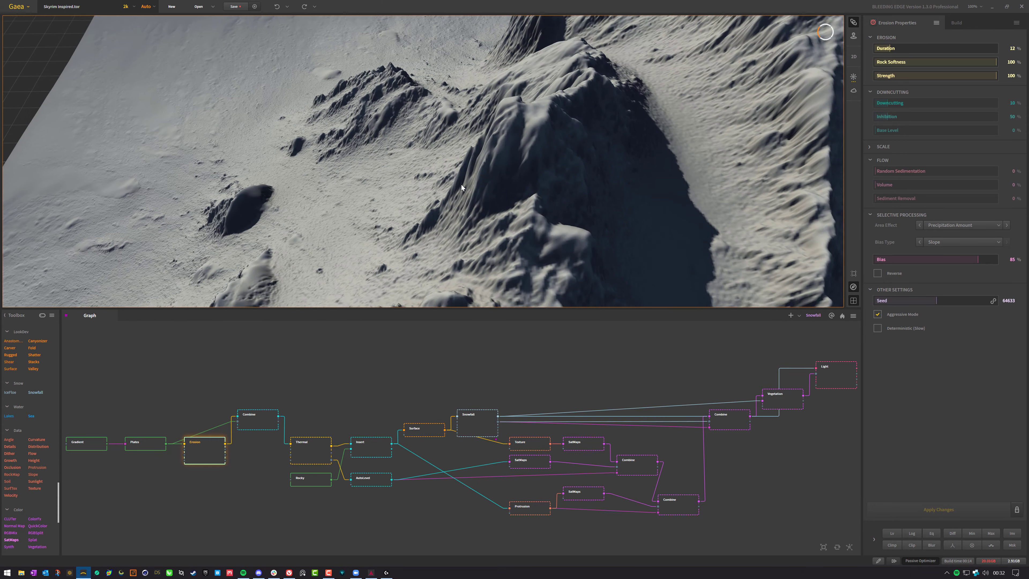
{"action": "left_click_drag", "start_coordinate": [462, 184], "coordinate": [529, 139]}
{"action": "scroll", "coordinate": [521, 197], "scroll_direction": "down", "scroll_amount": 2}
{"action": "scroll", "coordinate": [521, 199], "scroll_direction": "down", "scroll_amount": 4}
{"action": "scroll", "coordinate": [554, 151], "scroll_direction": "down", "scroll_amount": 6}
{"action": "scroll", "coordinate": [464, 125], "scroll_direction": "up", "scroll_amount": 4}
{"action": "mouse_move", "coordinate": [464, 124]}
{"action": "left_mouse_down"}
{"action": "mouse_move", "coordinate": [496, 97]}
{"action": "mouse_move", "coordinate": [518, 116]}
{"action": "mouse_move", "coordinate": [445, 130]}
{"action": "left_mouse_up"}
Preview the Combine node that blends Plates with Erosion and examine the blended mountain from several sides.
{"action": "left_click", "coordinate": [253, 428]}
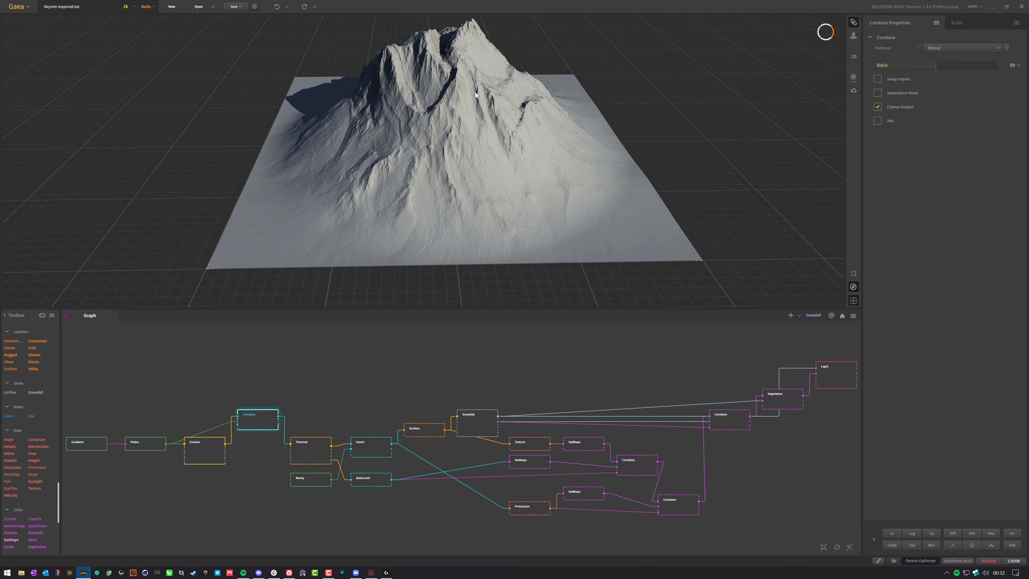
{"action": "scroll", "coordinate": [471, 127], "scroll_direction": "up", "scroll_amount": 3}
{"action": "middle_click_drag", "start_coordinate": [462, 106], "coordinate": [482, 135]}
{"action": "left_click_drag", "start_coordinate": [481, 135], "coordinate": [539, 159]}
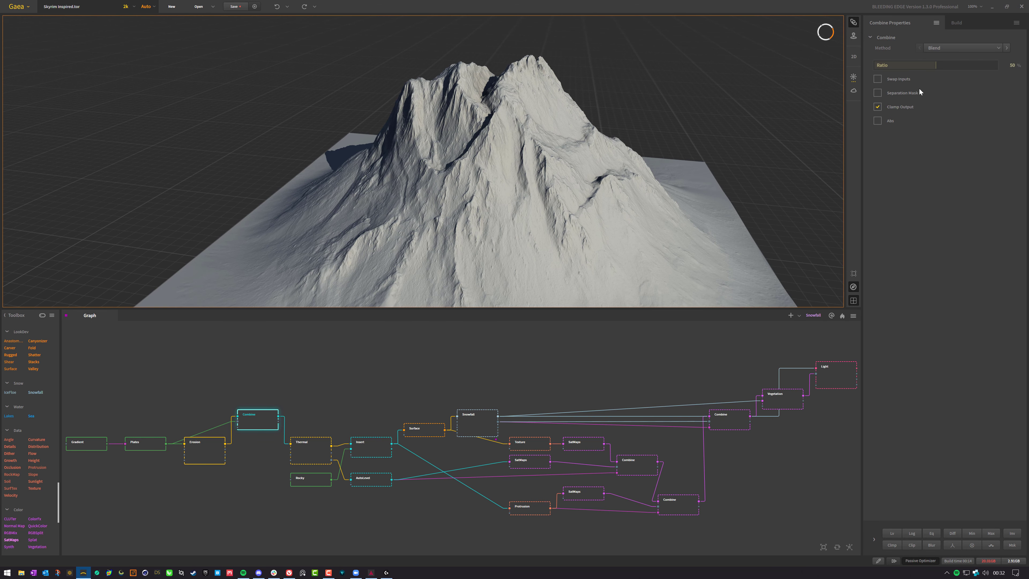
{"action": "left_click_drag", "start_coordinate": [697, 146], "coordinate": [598, 220]}
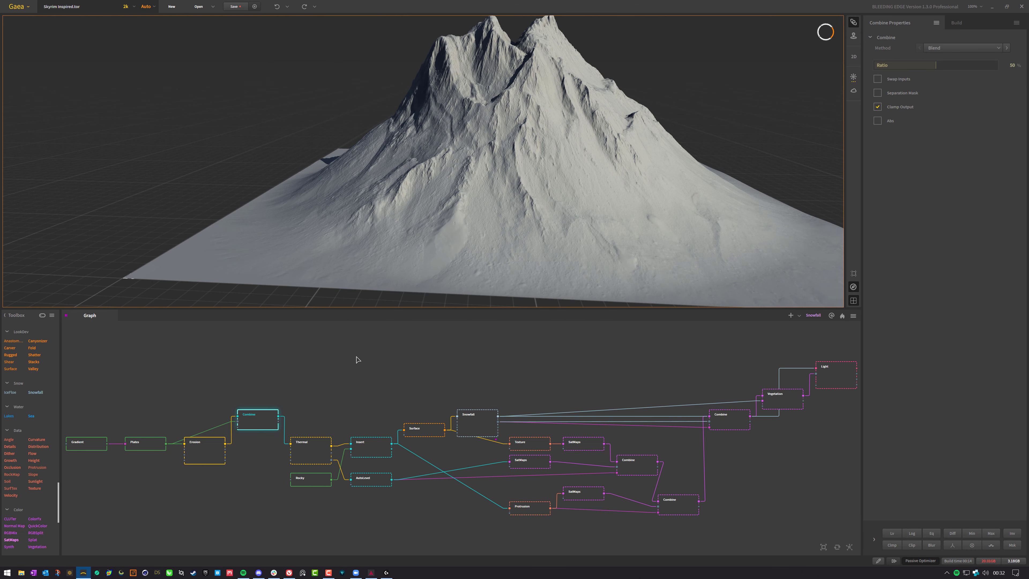
{"action": "left_click_drag", "start_coordinate": [612, 256], "coordinate": [713, 208]}
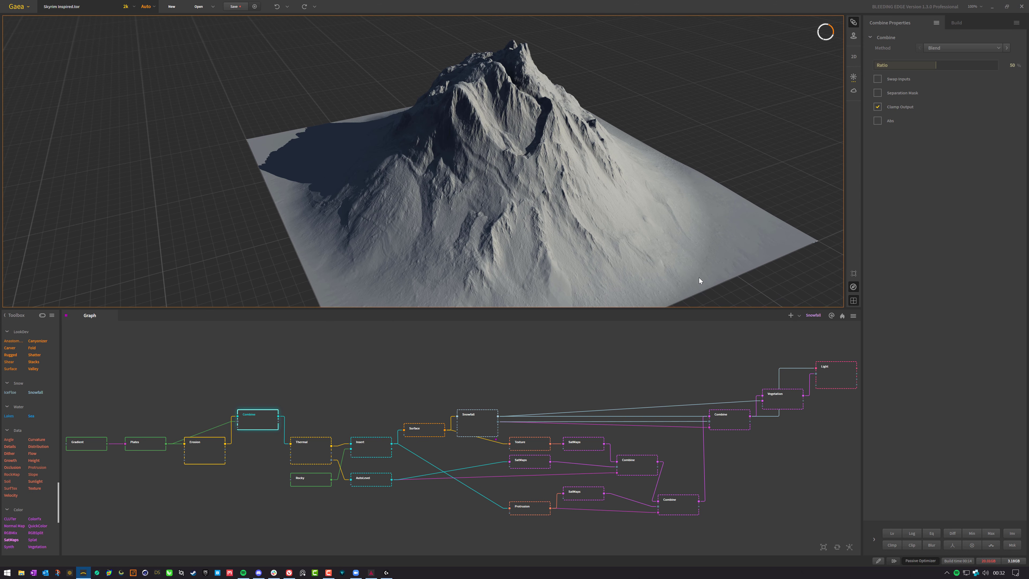
{"action": "left_click_drag", "start_coordinate": [602, 227], "coordinate": [601, 236]}
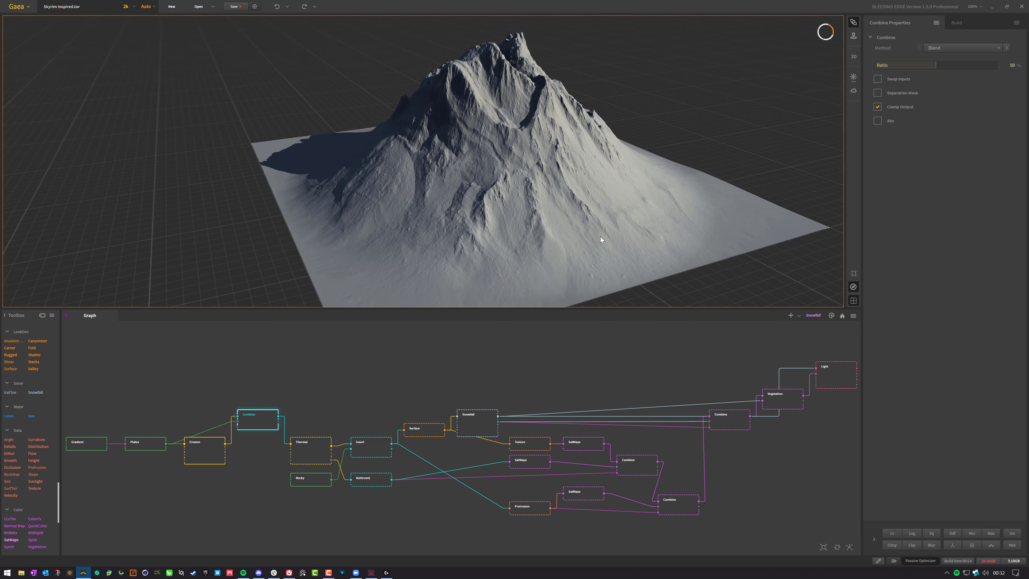
{"action": "left_click_drag", "start_coordinate": [699, 248], "coordinate": [616, 227]}
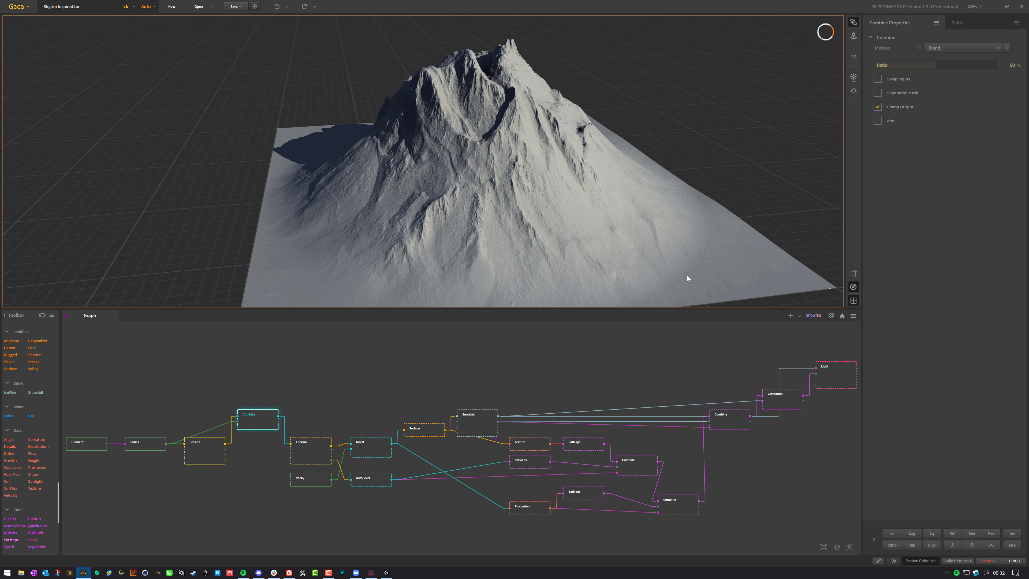
{"action": "left_click_drag", "start_coordinate": [561, 246], "coordinate": [529, 262]}
Preview the Thermal node after the first Combine and inspect its thermal erosion from another side.
{"action": "left_click", "coordinate": [317, 457]}
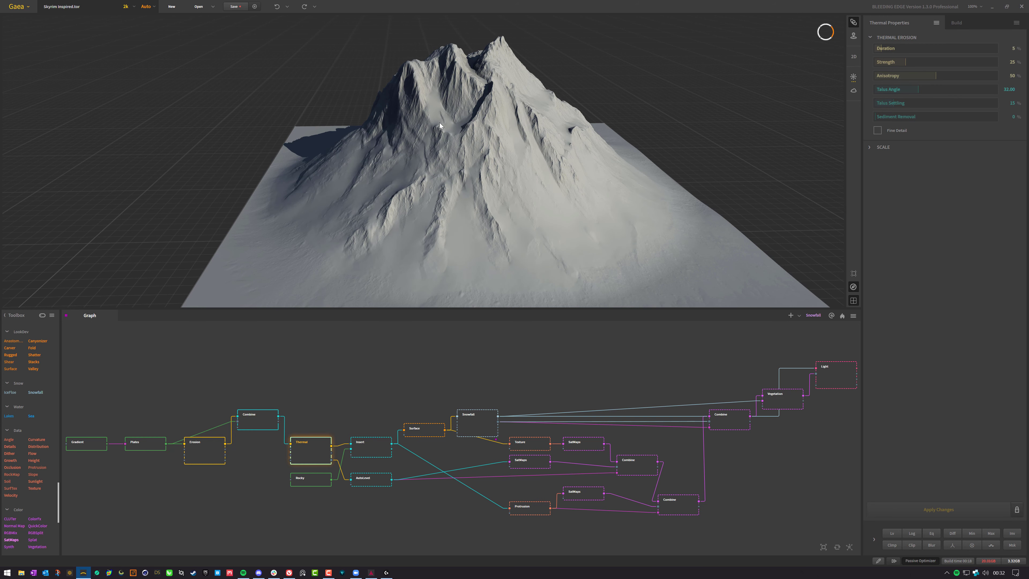
{"action": "left_click_drag", "start_coordinate": [441, 188], "coordinate": [348, 200]}
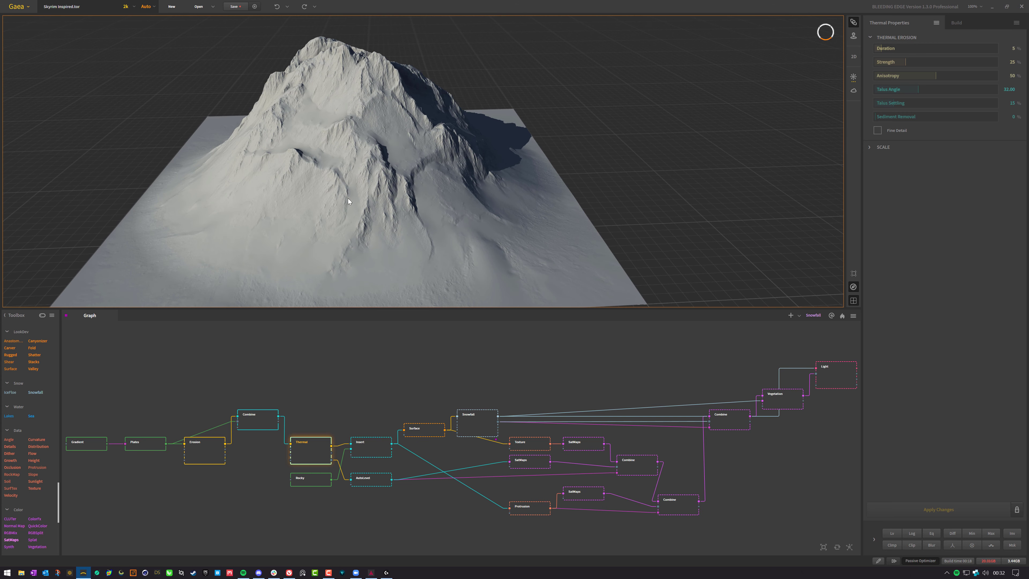
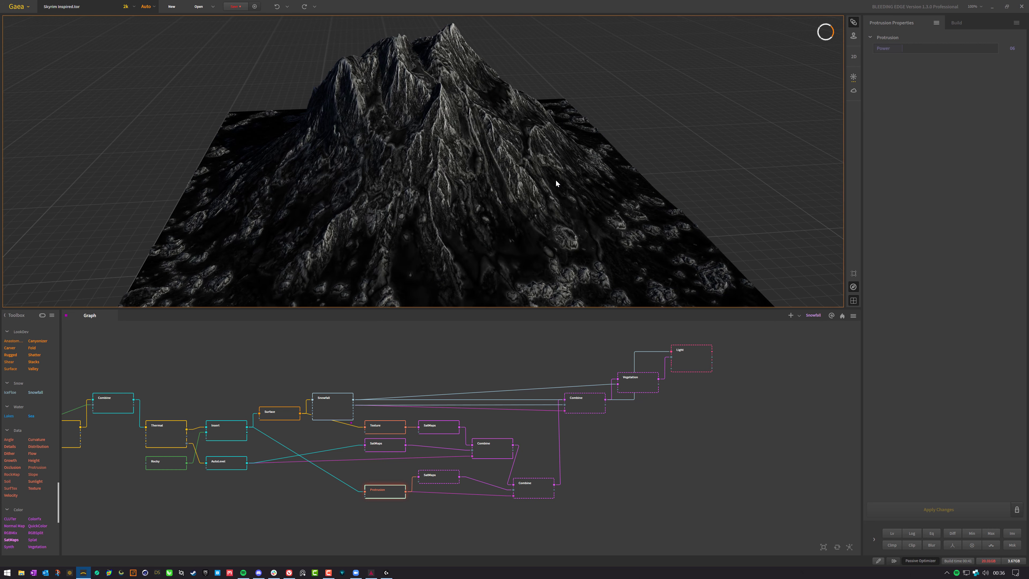
Inspect the Protrusion mask, preview the SatMaps node it feeds, and examine the rocky coloring on the ridges up close.
{"action": "left_click_drag", "start_coordinate": [556, 180], "coordinate": [557, 191]}
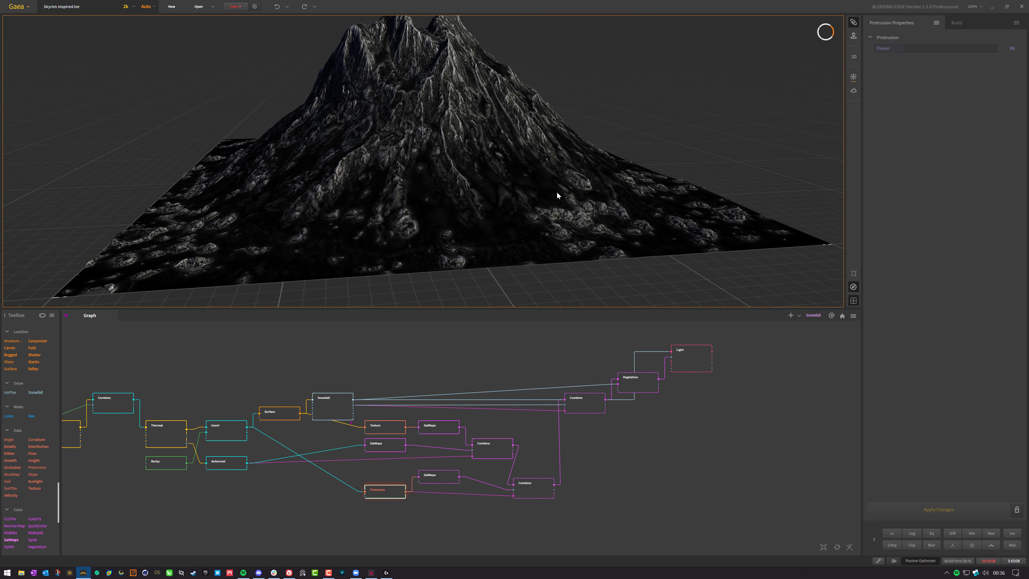
{"action": "left_click", "coordinate": [440, 482]}
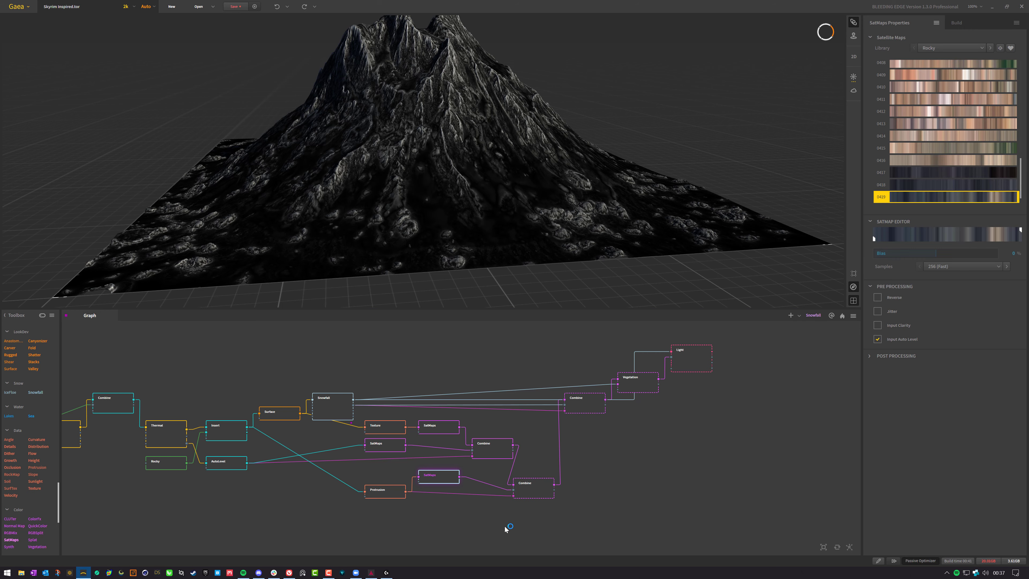
{"action": "left_click_drag", "start_coordinate": [488, 159], "coordinate": [487, 135]}
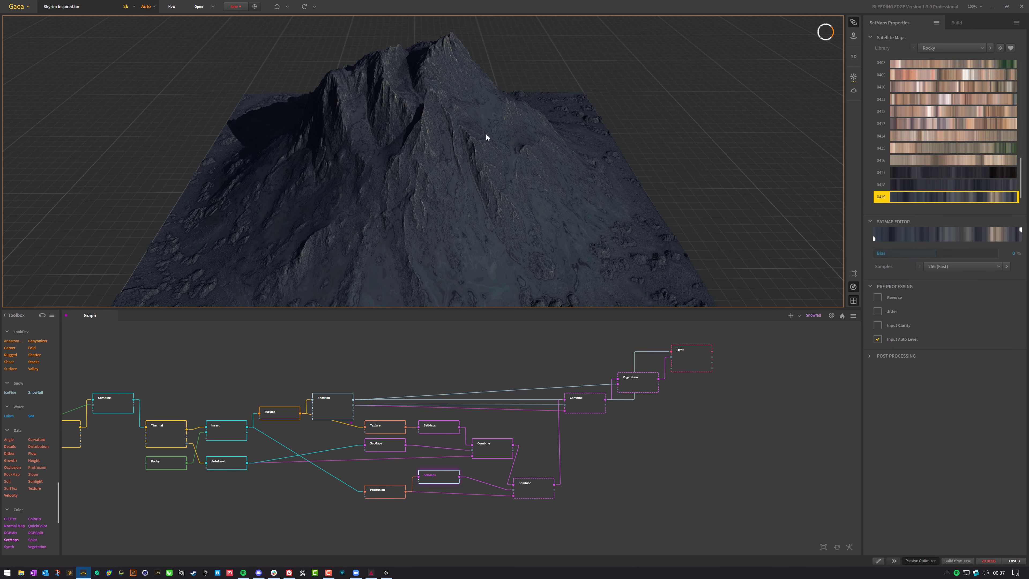
{"action": "left_click_drag", "start_coordinate": [480, 179], "coordinate": [438, 160]}
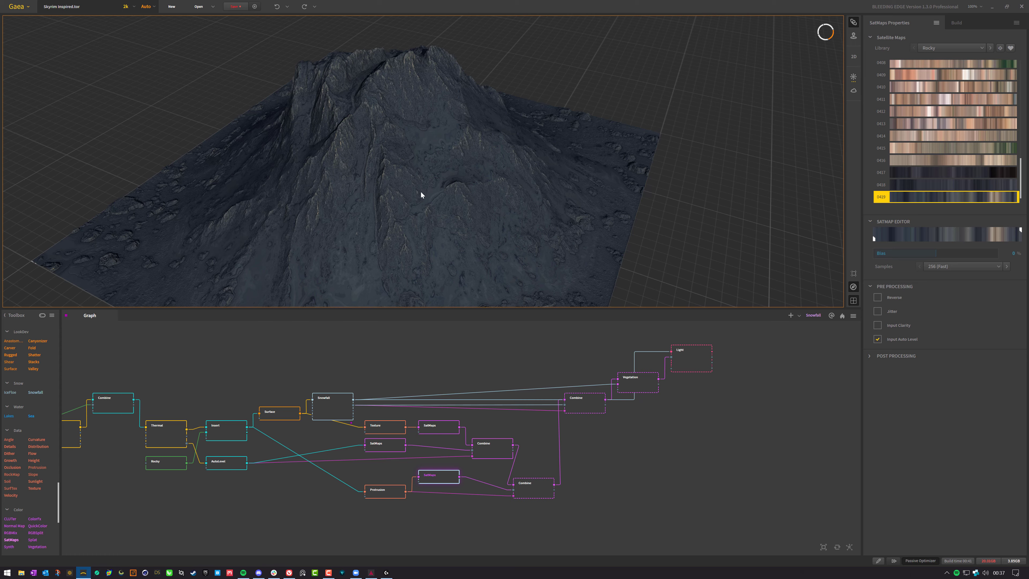
{"action": "scroll", "coordinate": [406, 194], "scroll_direction": "up", "scroll_amount": 5}
{"action": "left_click_drag", "start_coordinate": [297, 189], "coordinate": [310, 155]}
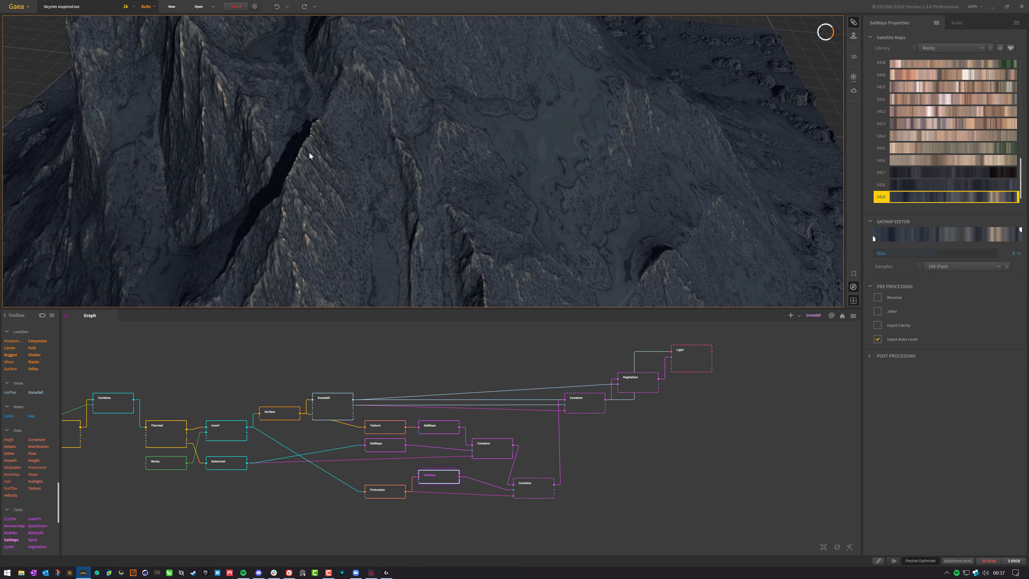
Examine the SatMaps rock coloring across the ridges from other angles and from a distance.
{"action": "left_click_drag", "start_coordinate": [289, 190], "coordinate": [304, 163]}
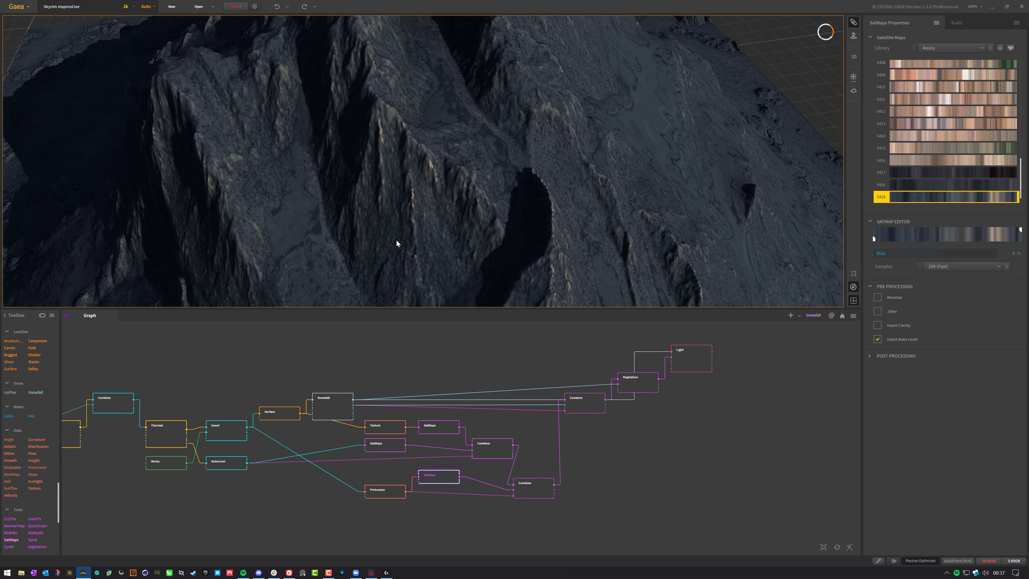
{"action": "left_click_drag", "start_coordinate": [448, 191], "coordinate": [412, 179]}
{"action": "scroll", "coordinate": [413, 179], "scroll_direction": "down", "scroll_amount": 5}
{"action": "left_click_drag", "start_coordinate": [451, 271], "coordinate": [456, 245]}
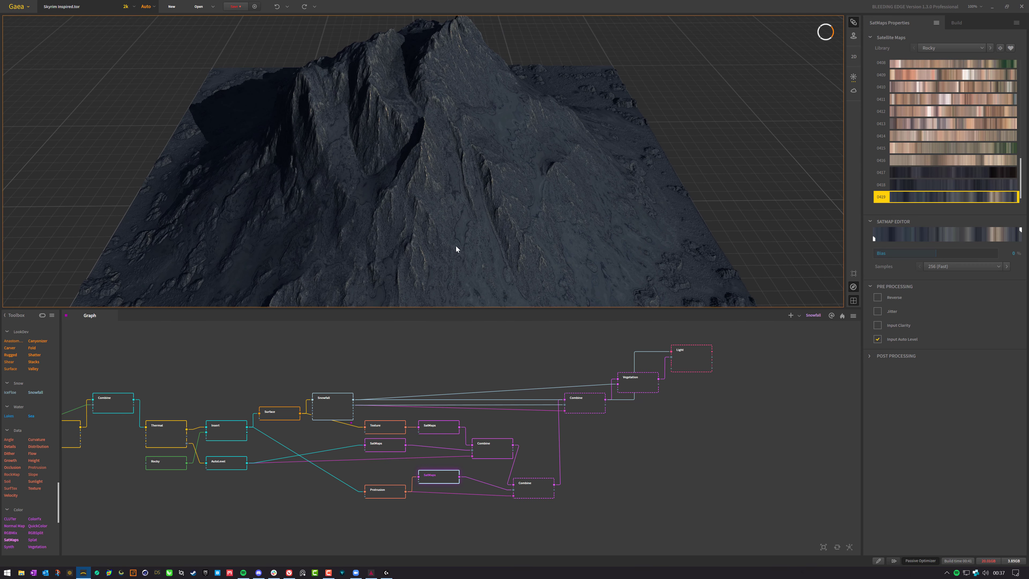
Preview the Combine node that blends in the Protrusion-masked SatMaps and examine the mixed rock colors up close and from afar.
{"action": "left_click", "coordinate": [534, 495]}
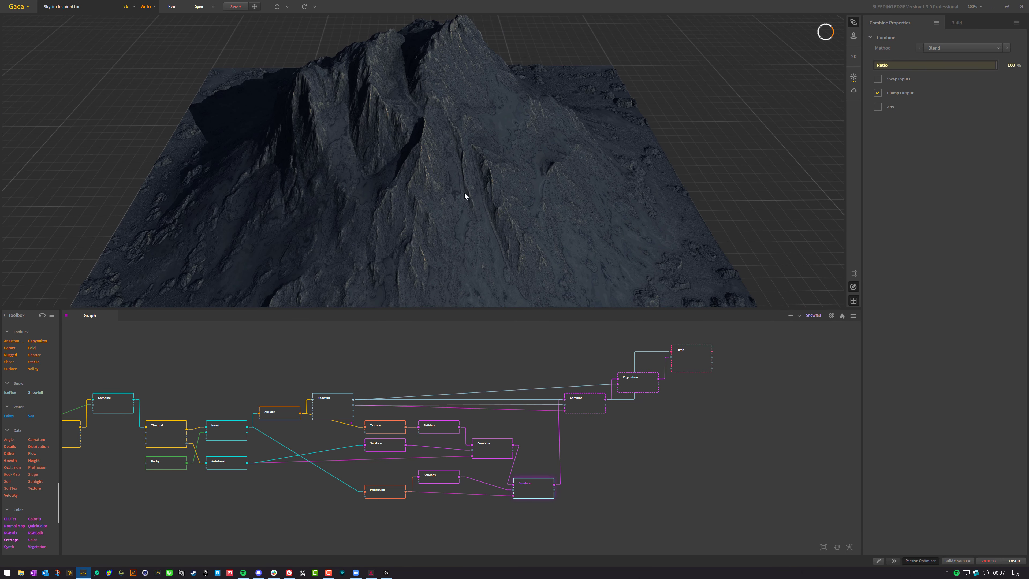
{"action": "left_click_drag", "start_coordinate": [443, 188], "coordinate": [436, 169]}
{"action": "scroll", "coordinate": [435, 169], "scroll_direction": "up", "scroll_amount": 6}
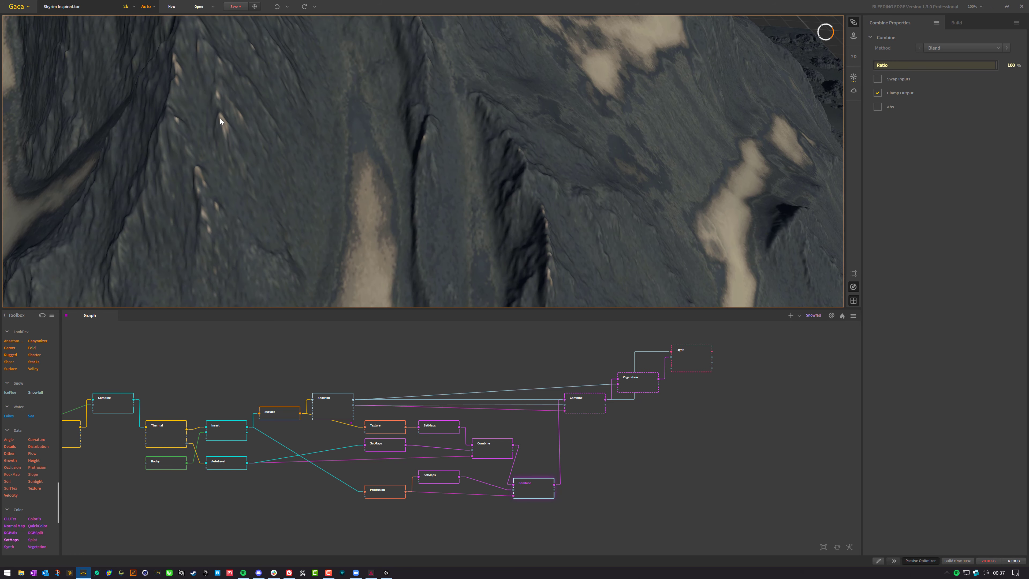
{"action": "scroll", "coordinate": [223, 125], "scroll_direction": "down", "scroll_amount": 6}
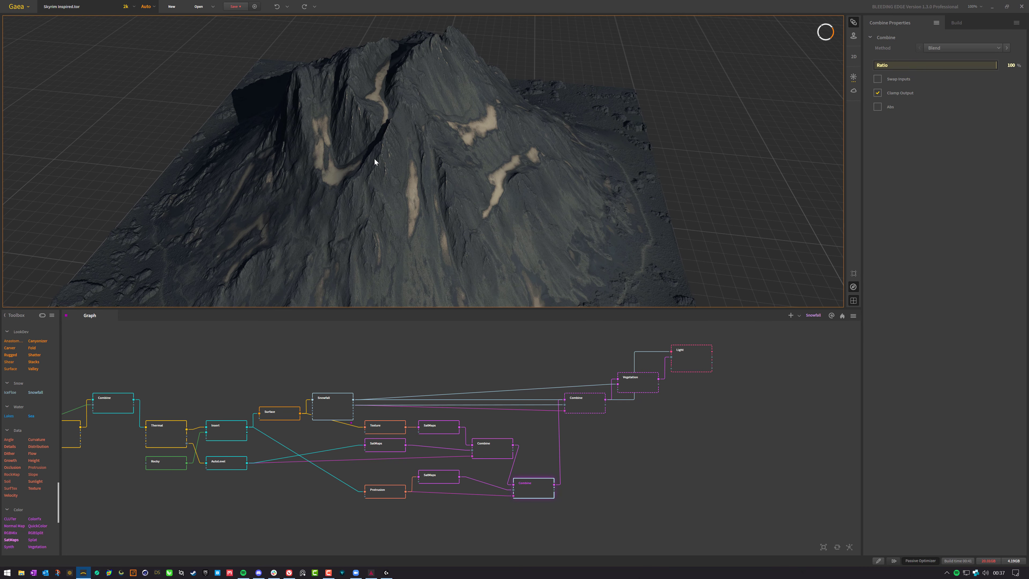
{"action": "left_click_drag", "start_coordinate": [374, 159], "coordinate": [447, 220]}
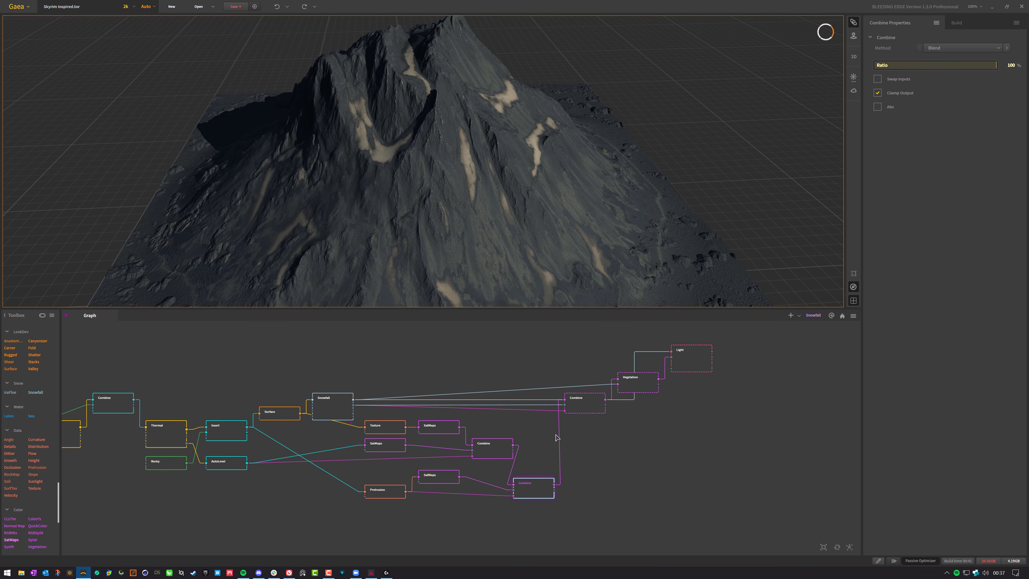
{"action": "scroll", "coordinate": [433, 188], "scroll_direction": "down", "scroll_amount": 2}
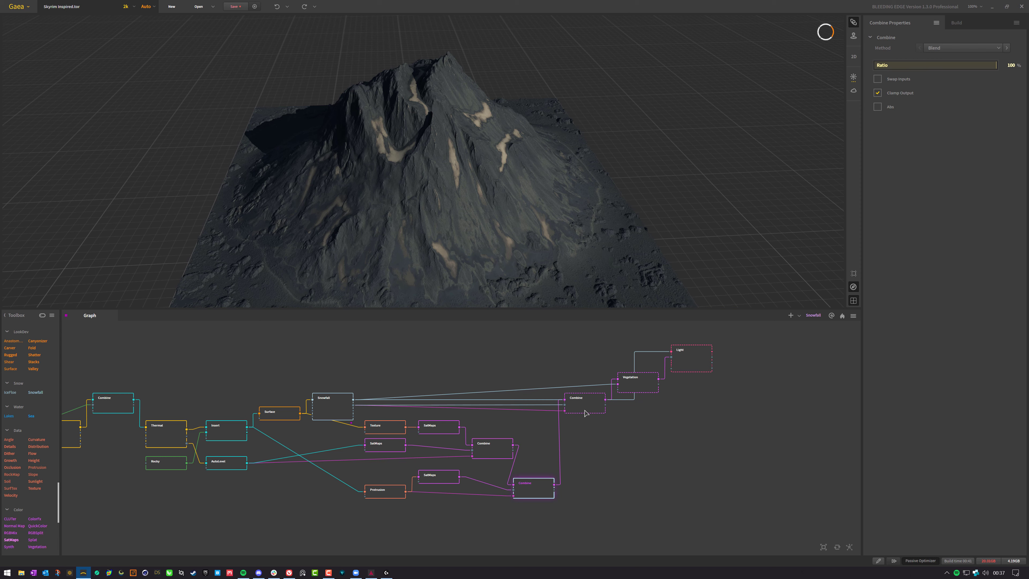
Preview the Combine node that adds snow to the colors and trace its Snowfall connections and Max method in the graph.
{"action": "left_click", "coordinate": [577, 400]}
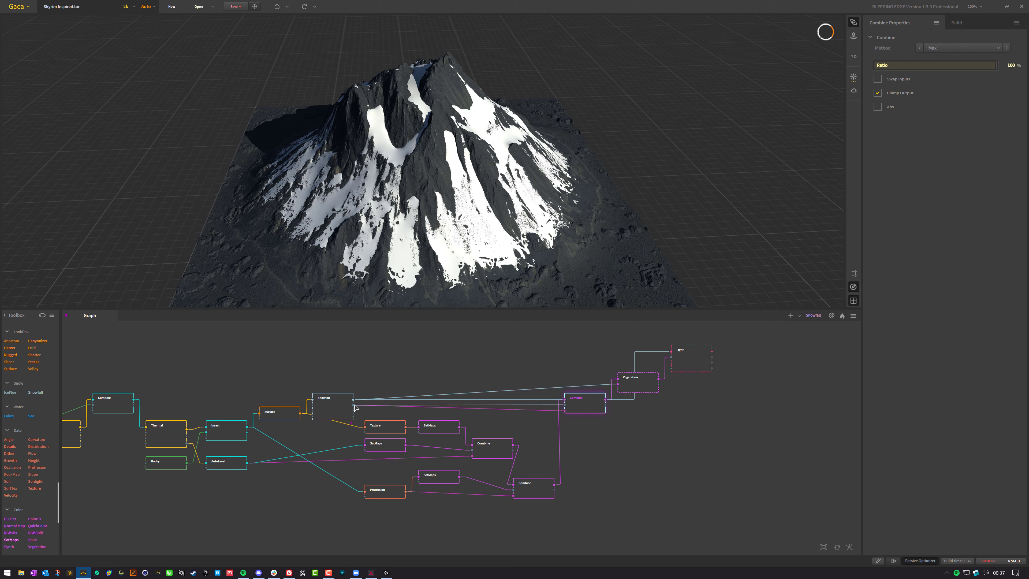
{"action": "scroll", "coordinate": [355, 407], "scroll_direction": "up", "scroll_amount": 6}
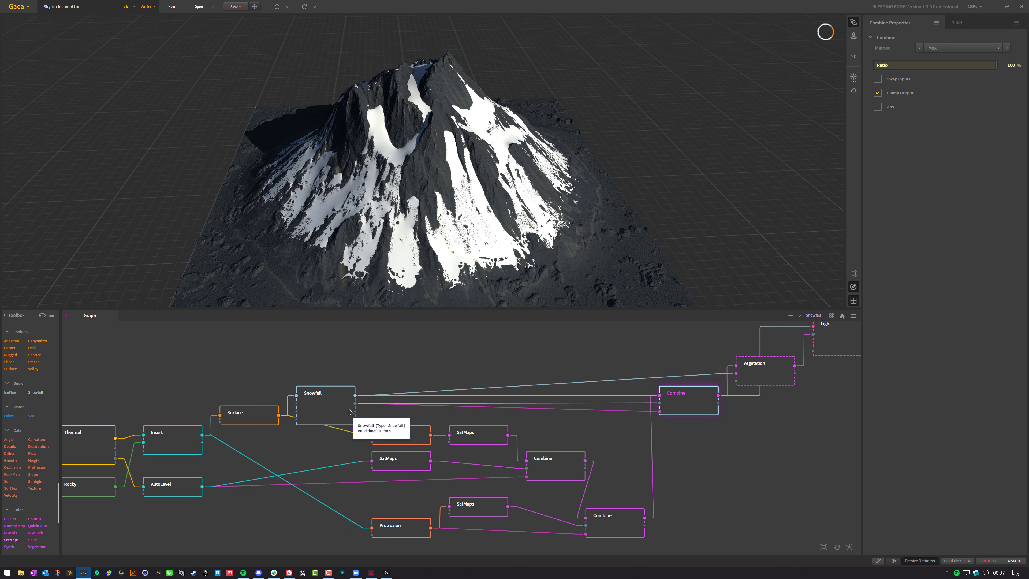
{"action": "scroll", "coordinate": [363, 401], "scroll_direction": "down", "scroll_amount": 8}
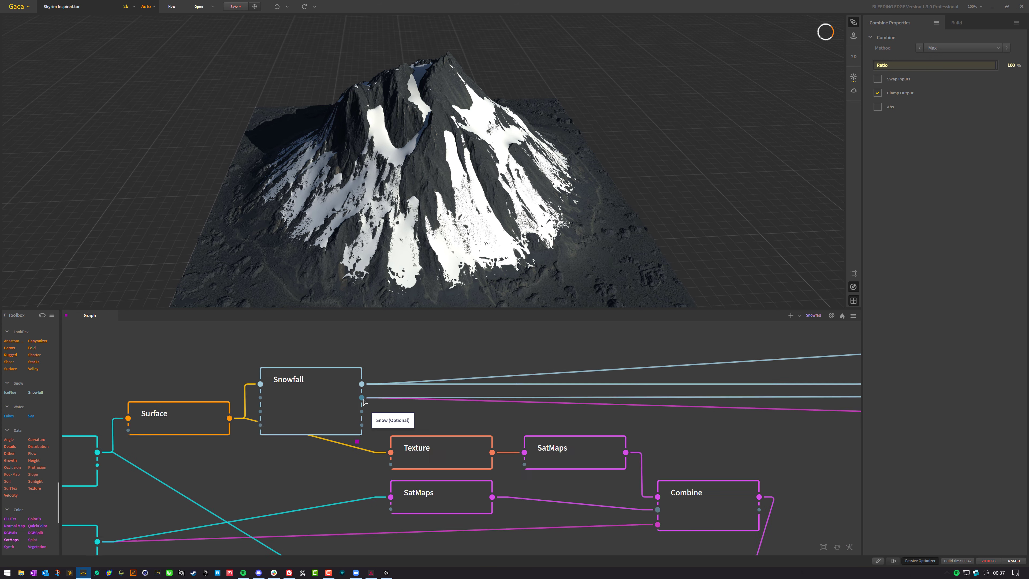
{"action": "scroll", "coordinate": [588, 407], "scroll_direction": "up", "scroll_amount": 5}
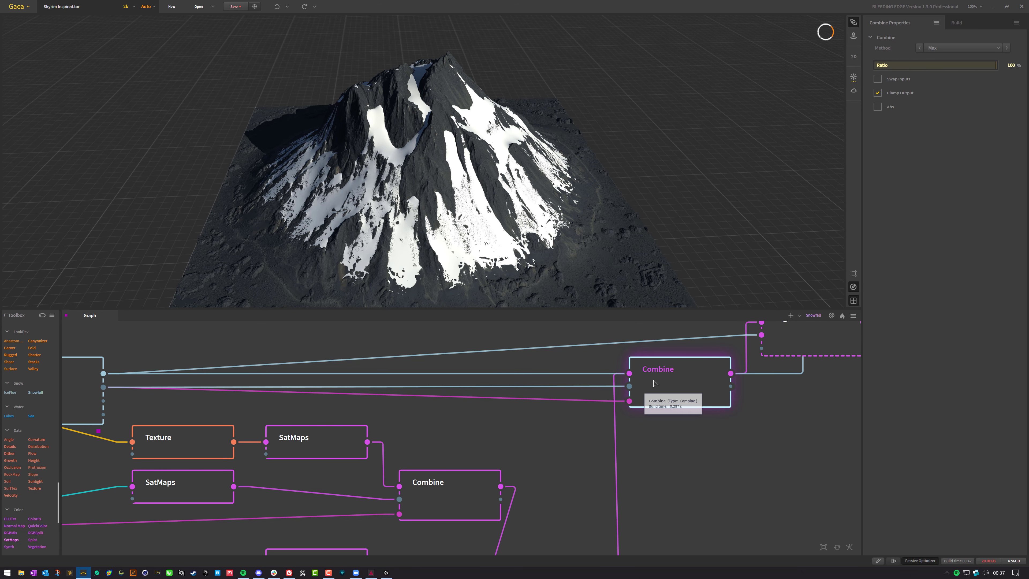
{"action": "middle_click_drag", "start_coordinate": [631, 404], "coordinate": [666, 405]}
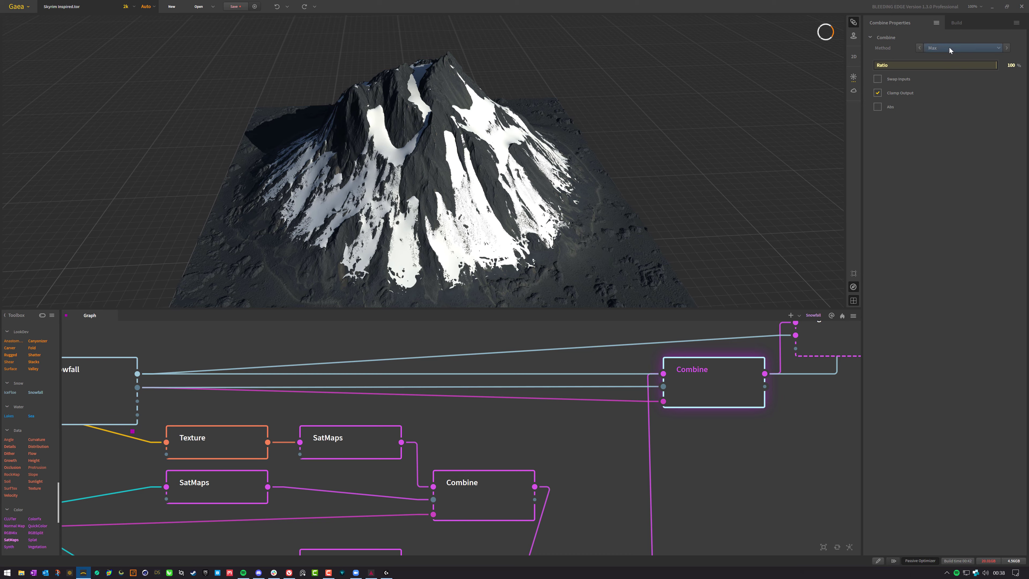
Examine the combined snow and rock coloring on the slopes from several angles and distances.
{"action": "left_click_drag", "start_coordinate": [626, 192], "coordinate": [430, 206]}
{"action": "scroll", "coordinate": [442, 207], "scroll_direction": "up", "scroll_amount": 5}
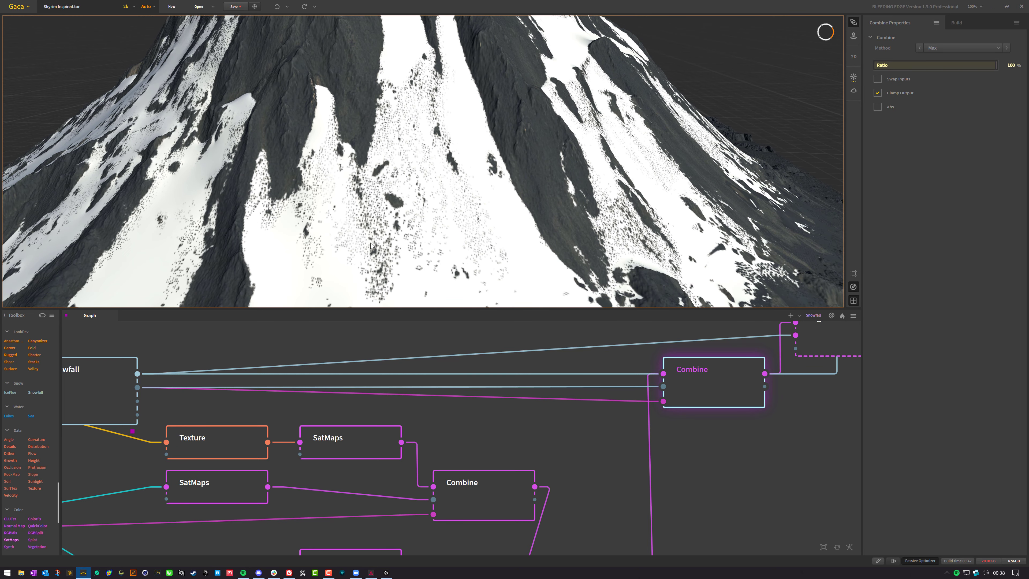
{"action": "scroll", "coordinate": [381, 202], "scroll_direction": "down", "scroll_amount": 6}
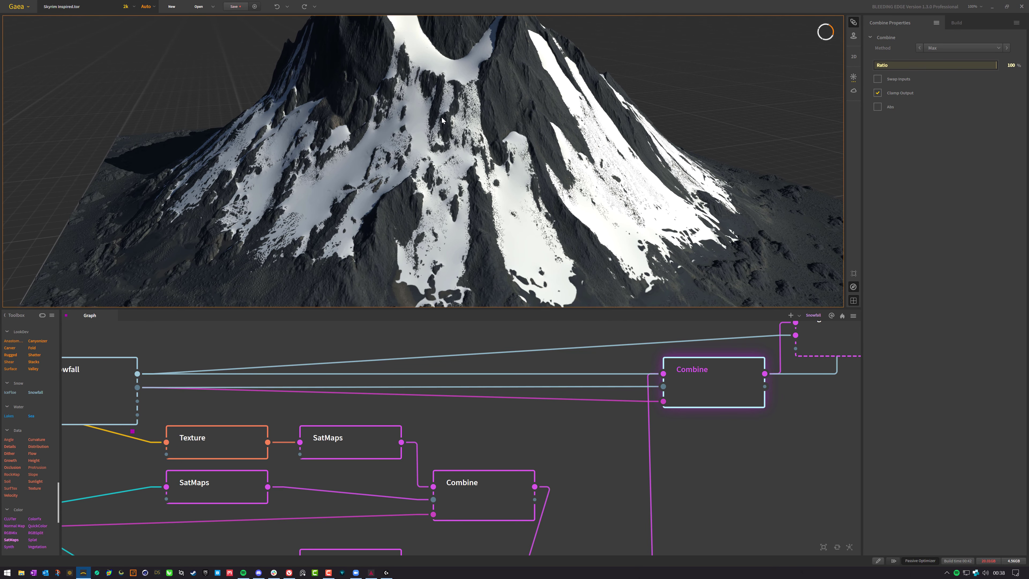
{"action": "left_click_drag", "start_coordinate": [259, 189], "coordinate": [243, 193]}
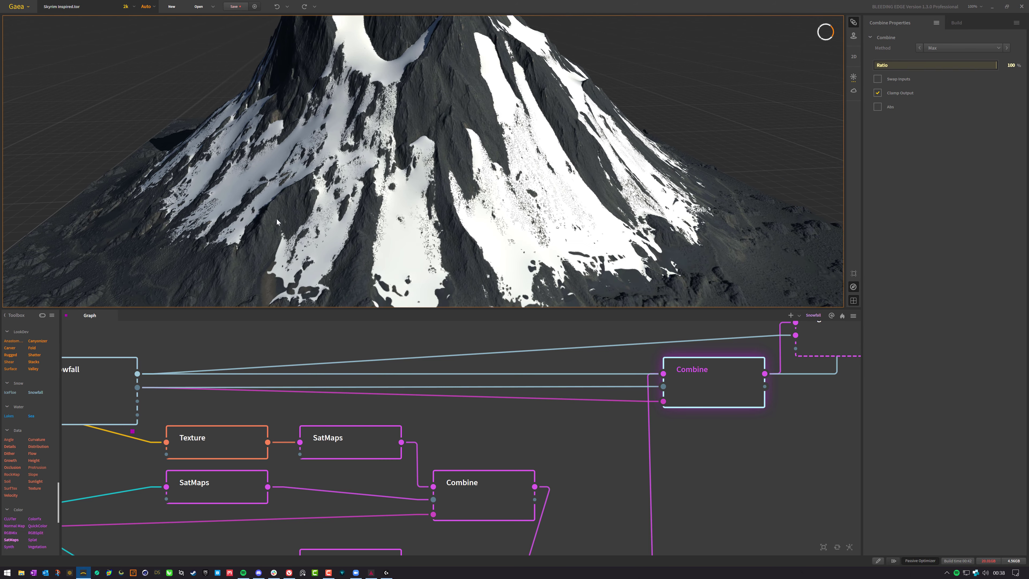
{"action": "left_click_drag", "start_coordinate": [527, 186], "coordinate": [425, 141]}
{"action": "scroll", "coordinate": [434, 134], "scroll_direction": "down", "scroll_amount": 3}
{"action": "scroll", "coordinate": [429, 143], "scroll_direction": "down", "scroll_amount": 3}
Preview the Vegetation node after the snow Combine and examine the vegetation on the flat ground around the mountain's base.
{"action": "left_click_drag", "start_coordinate": [744, 412], "coordinate": [588, 440]}
{"action": "scroll", "coordinate": [610, 438], "scroll_direction": "down", "scroll_amount": 3}
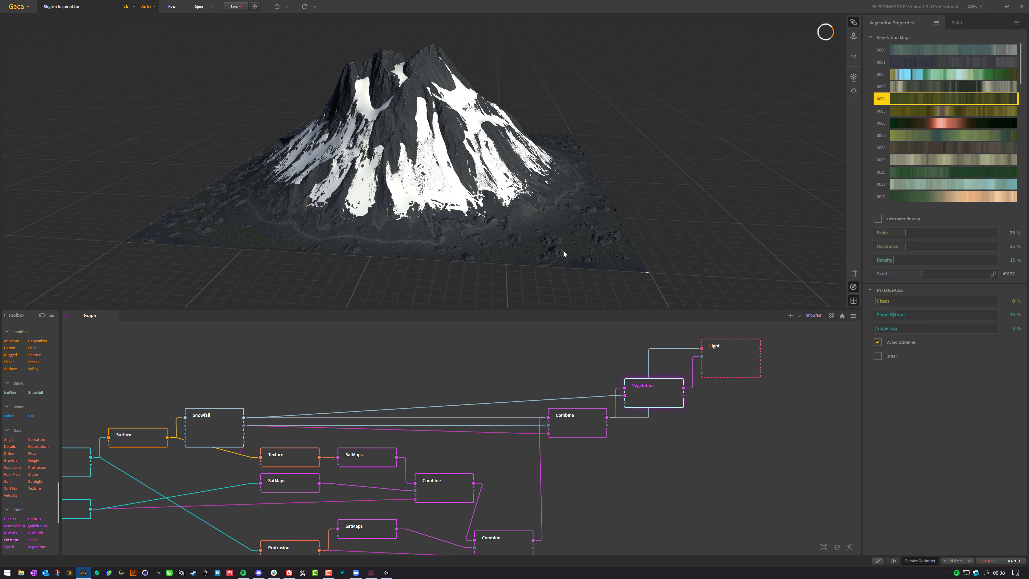
{"action": "left_click_drag", "start_coordinate": [563, 250], "coordinate": [572, 260]}
{"action": "scroll", "coordinate": [572, 260], "scroll_direction": "up", "scroll_amount": 5}
{"action": "middle_click_drag", "start_coordinate": [572, 261], "coordinate": [394, 240]}
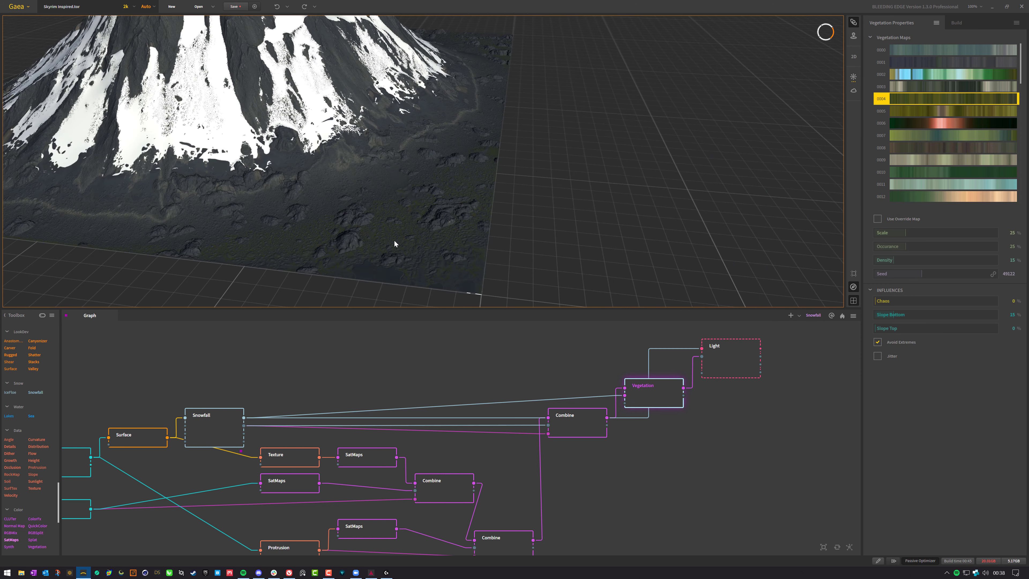
{"action": "left_click_drag", "start_coordinate": [394, 244], "coordinate": [452, 186]}
{"action": "scroll", "coordinate": [446, 177], "scroll_direction": "down", "scroll_amount": 4}
{"action": "scroll", "coordinate": [423, 178], "scroll_direction": "down", "scroll_amount": 2}
{"action": "scroll", "coordinate": [427, 255], "scroll_direction": "up", "scroll_amount": 2}
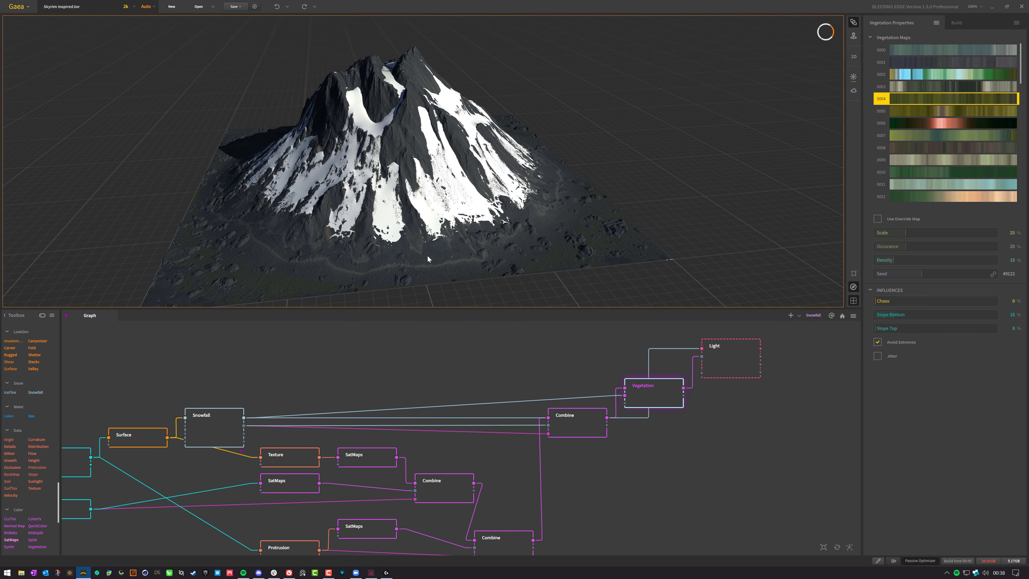
Switch to the browser, compare several Skyrim mountain reference images, and return to Gaea.
{"action": "left_click", "coordinate": [289, 573]}
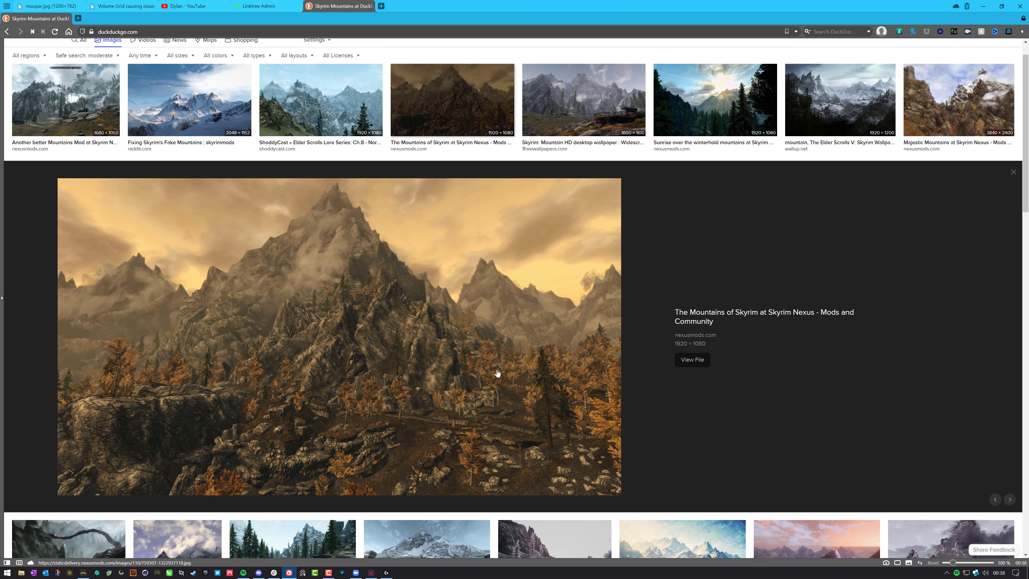
{"action": "left_click", "coordinate": [305, 137]}
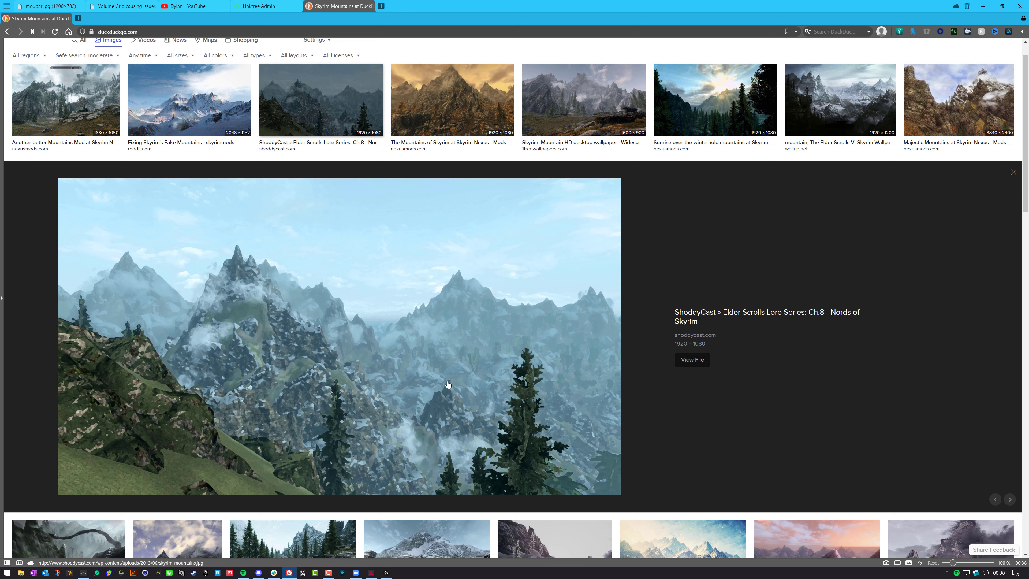
{"action": "scroll", "coordinate": [462, 344], "scroll_direction": "up", "scroll_amount": 1}
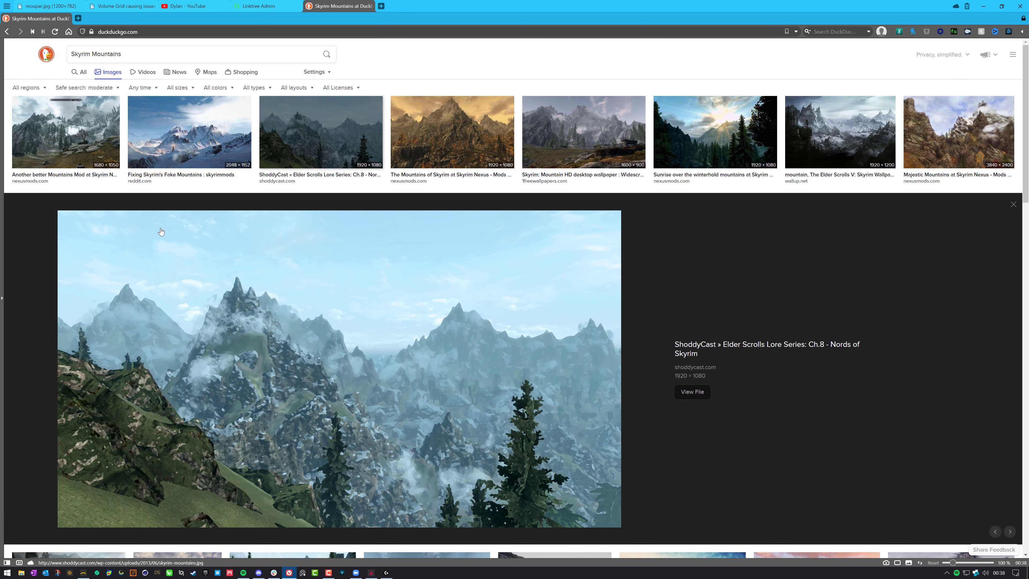
{"action": "left_click", "coordinate": [199, 156]}
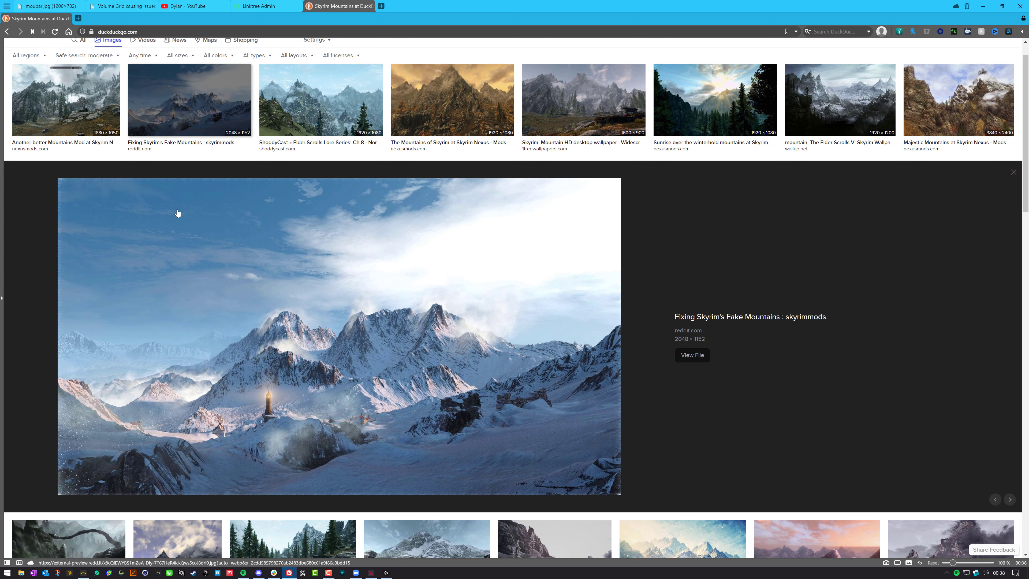
{"action": "left_click", "coordinate": [111, 148]}
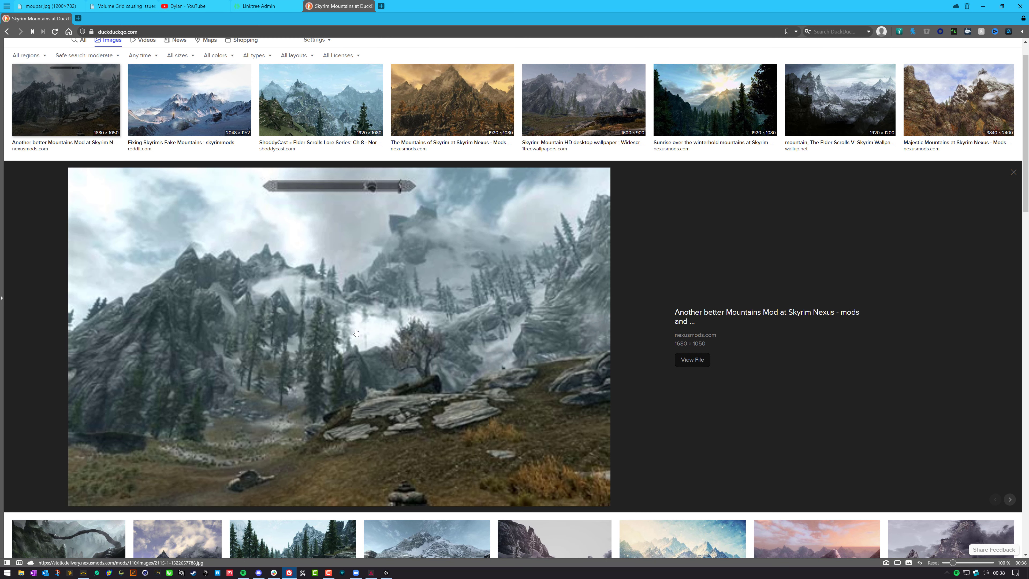
{"action": "left_click", "coordinate": [712, 110]}
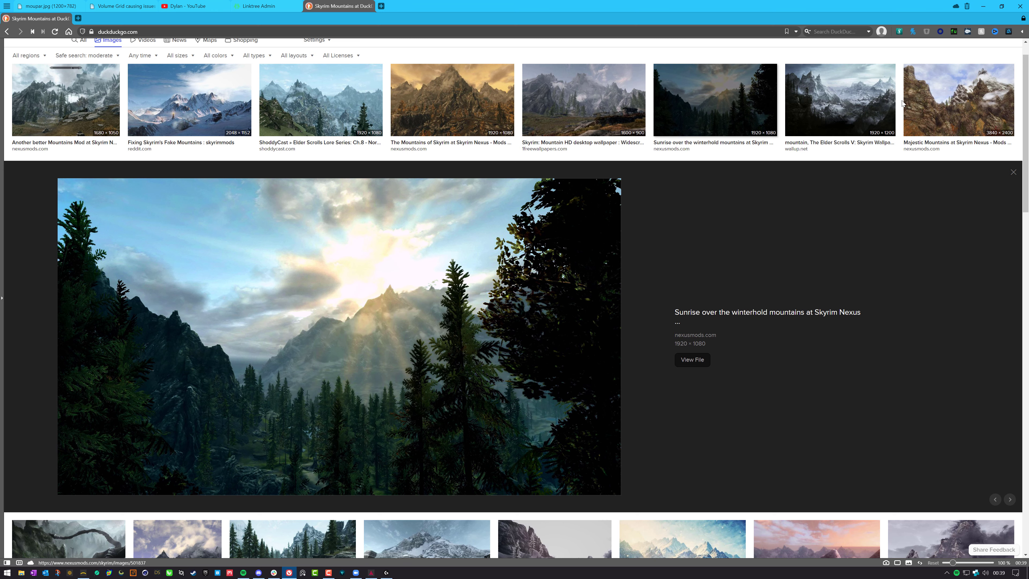
{"action": "left_click", "coordinate": [984, 6]}
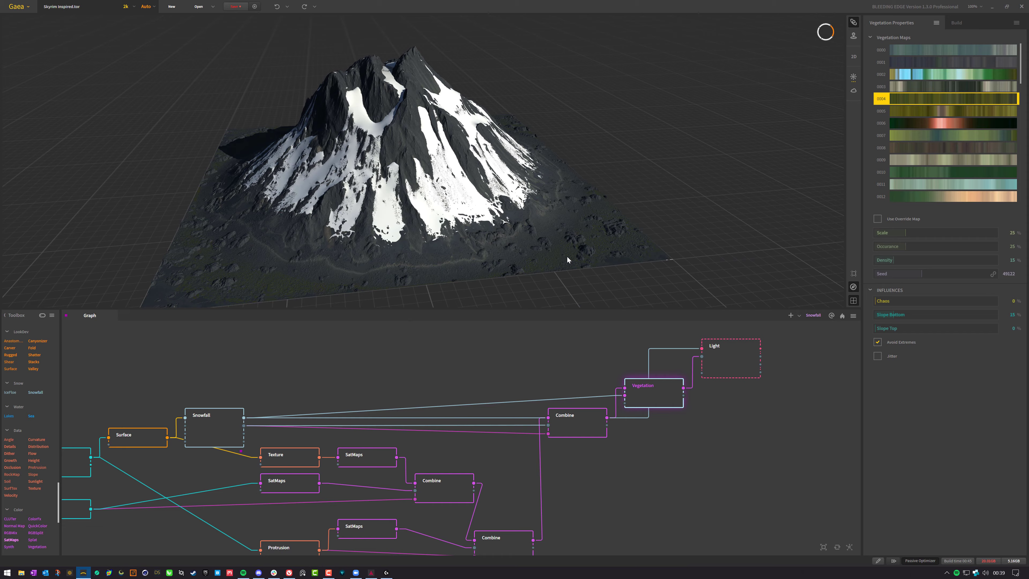
Examine the vegetated mountain from other sides and preview the Light node.
{"action": "left_click_drag", "start_coordinate": [568, 257], "coordinate": [630, 246]}
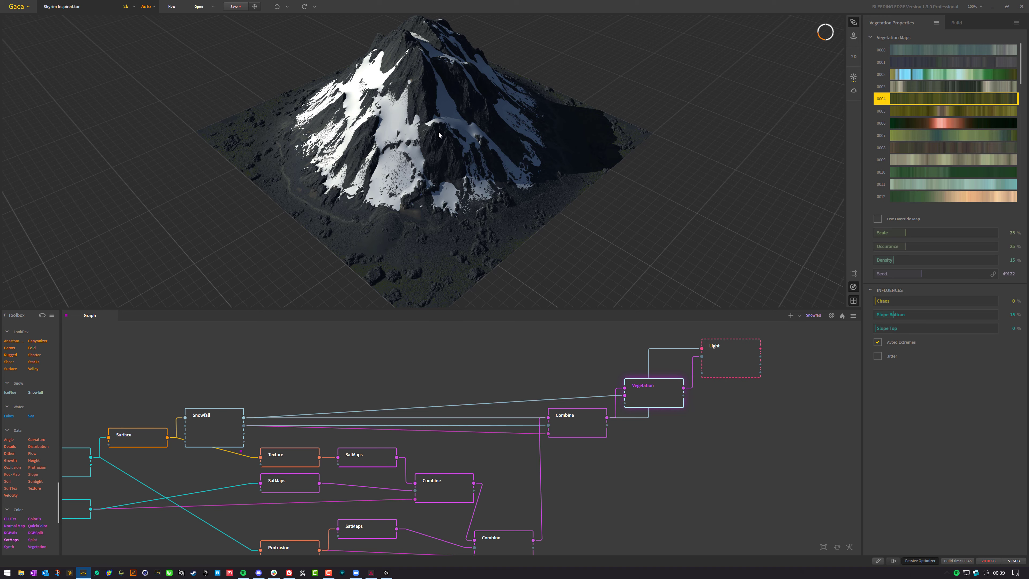
{"action": "left_click_drag", "start_coordinate": [438, 132], "coordinate": [339, 130]}
{"action": "middle_click_drag", "start_coordinate": [487, 139], "coordinate": [440, 136]}
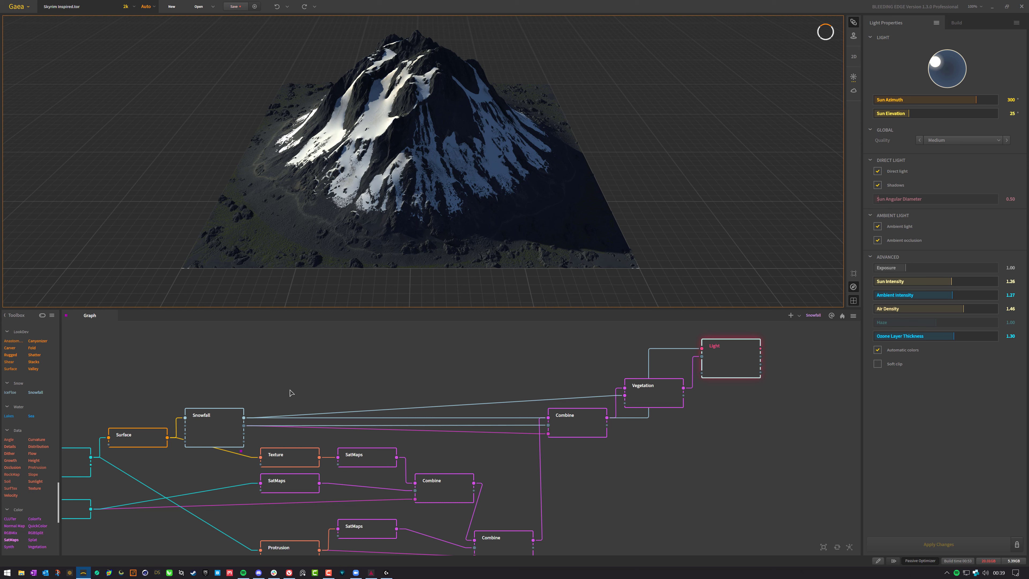
Clear the node selection and review the complete node graph from Gradient to Light.
{"action": "scroll", "coordinate": [515, 350], "scroll_direction": "down", "scroll_amount": 5}
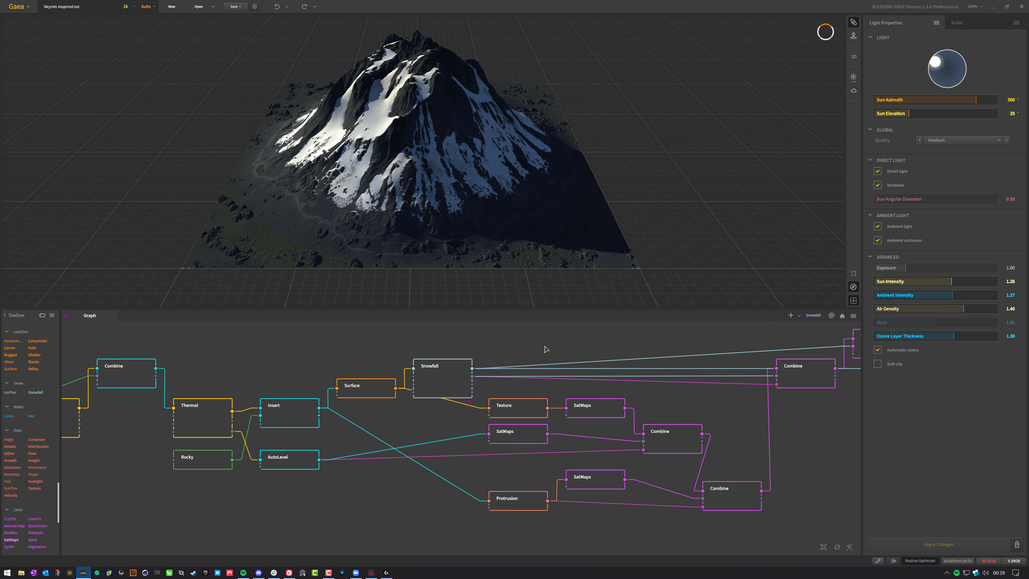
{"action": "left_click", "coordinate": [290, 459]}
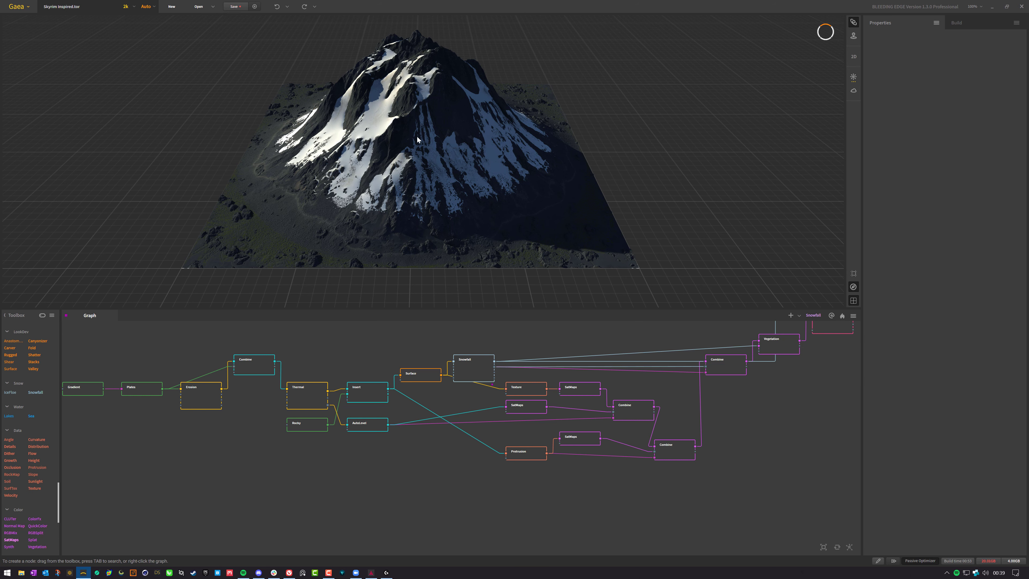
{"action": "middle_click_drag", "start_coordinate": [251, 436], "coordinate": [234, 453]}
{"action": "middle_click_drag", "start_coordinate": [533, 498], "coordinate": [462, 503]}
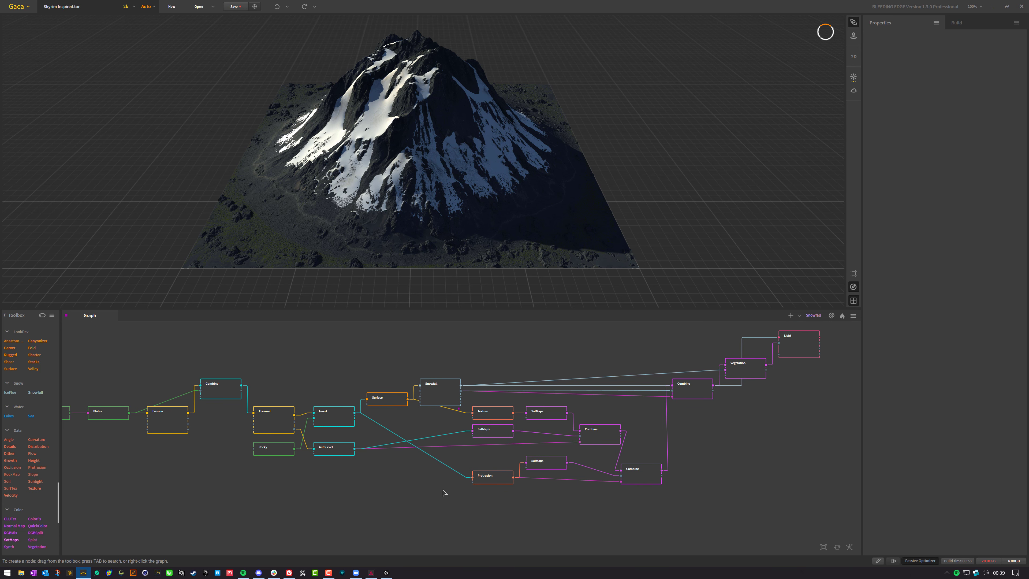
{"action": "key", "text": "f"}
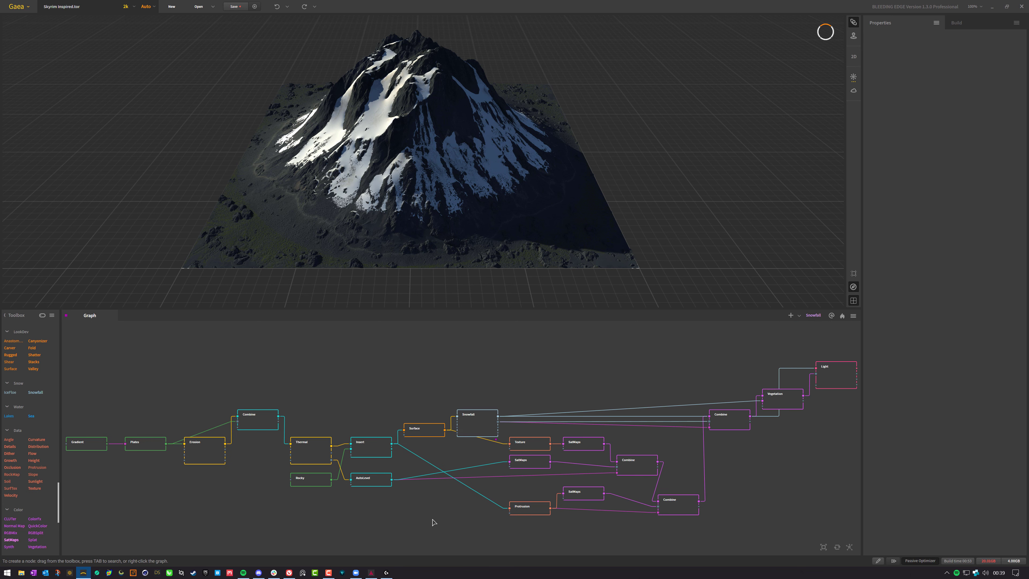